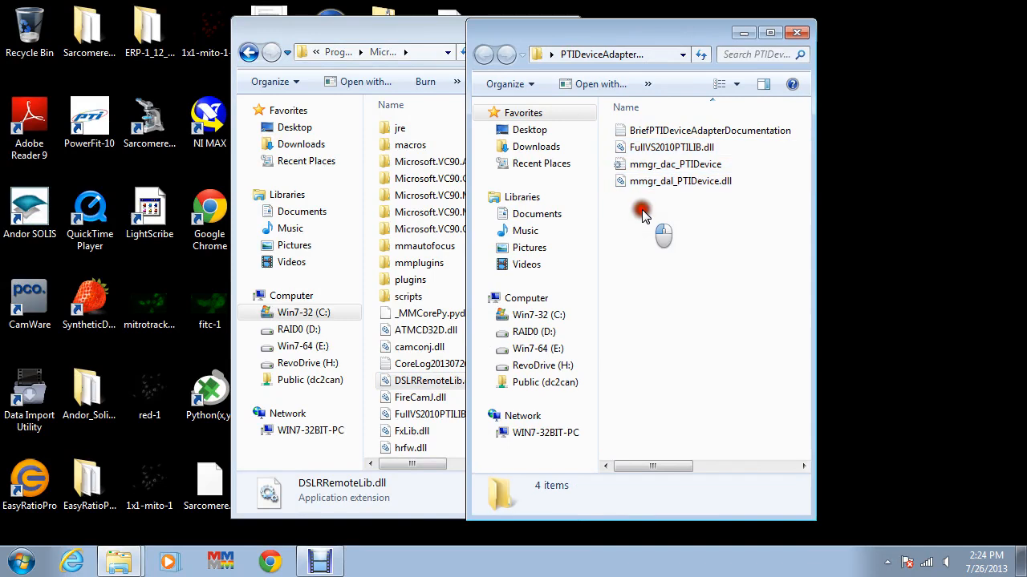
# - Copy FullVS2010PTILIB.dll, mmgr_dac_PTIDevice and mmgr_dal_PTIDevice.dll to the clipboard and place the Micro-Manager folder window beside their folder
pyautogui.moveTo(672, 203); pyautogui.dragTo(619, 150)
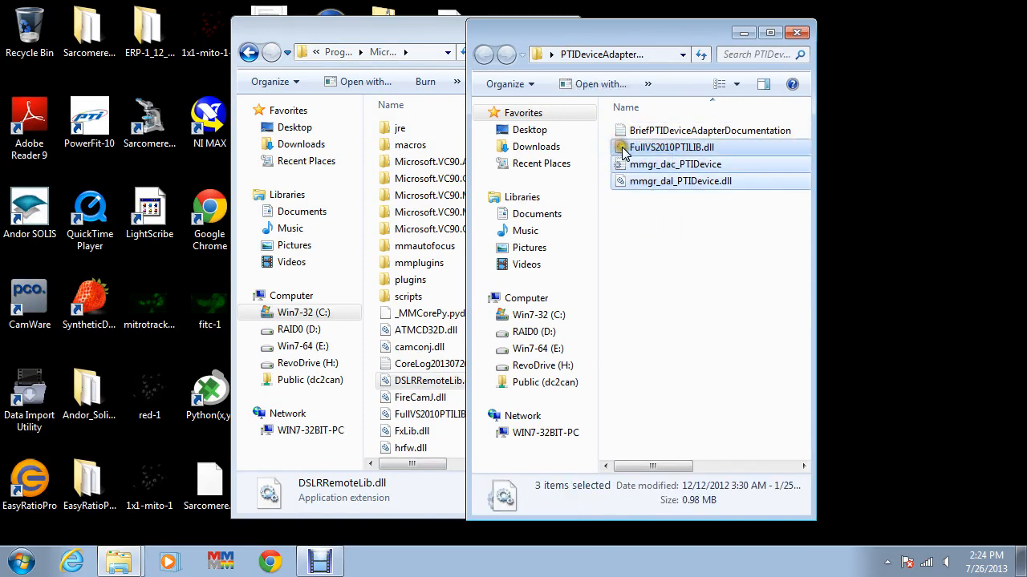
pyautogui.rightClick(618, 150)
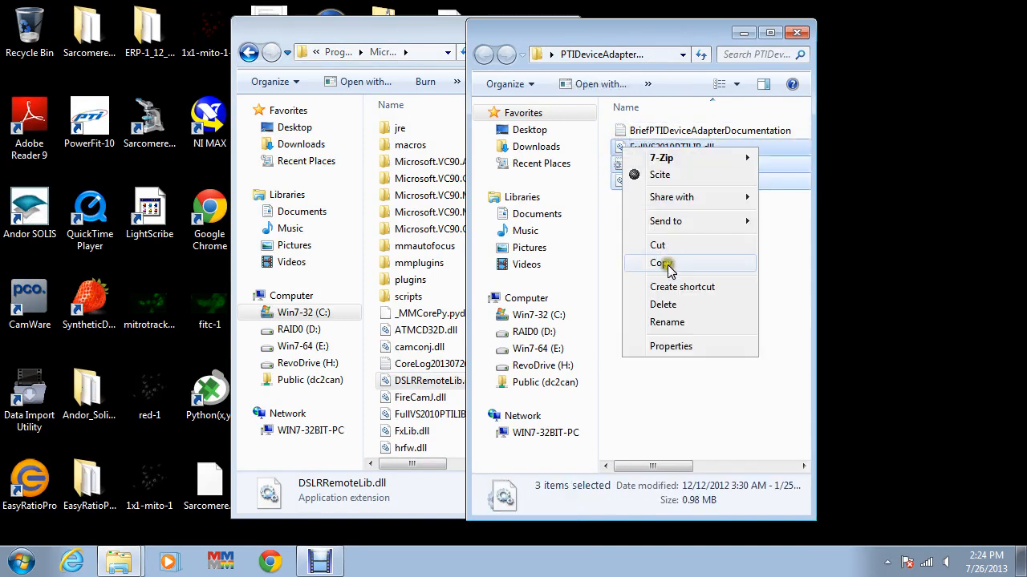
pyautogui.click(668, 269)
pyautogui.click(368, 30)
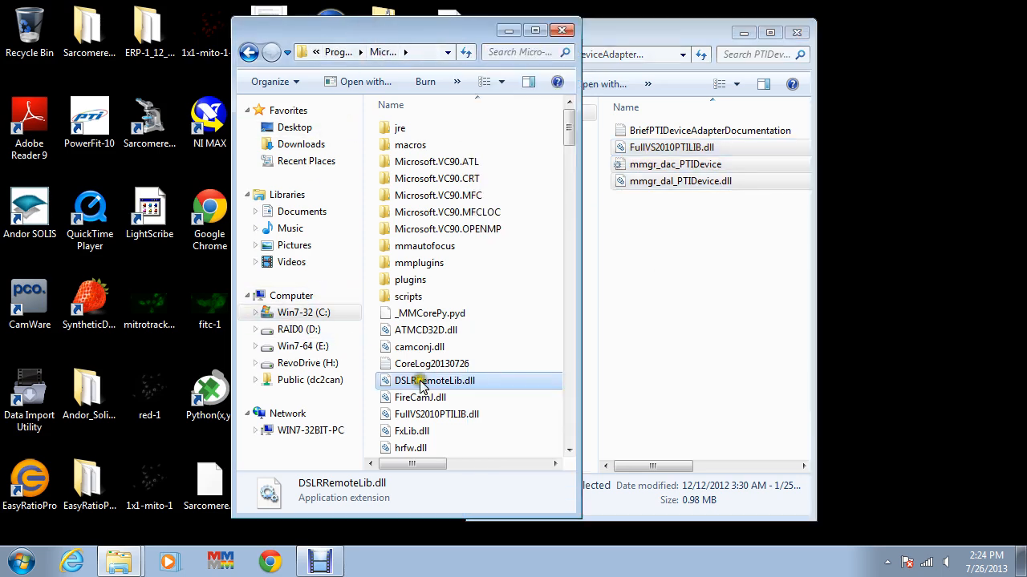
pyautogui.click(438, 365)
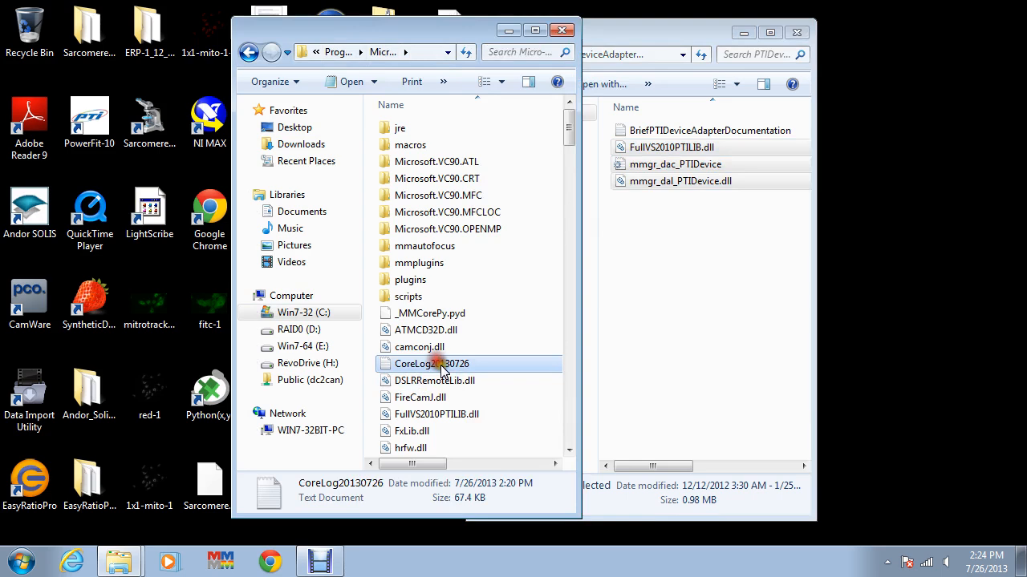
pyautogui.rightClick(481, 363)
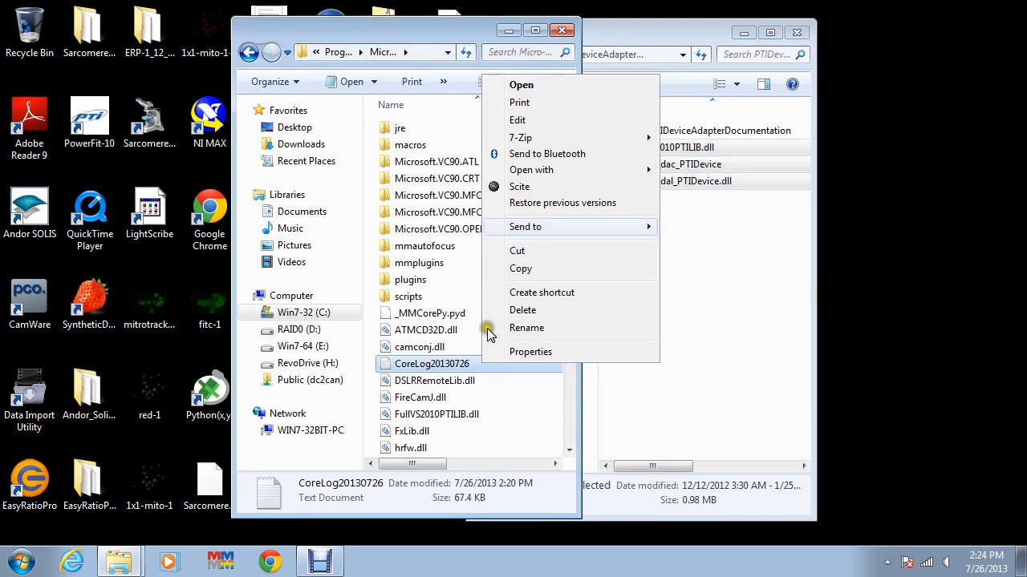
pyautogui.moveTo(483, 27); pyautogui.dragTo(347, 20)
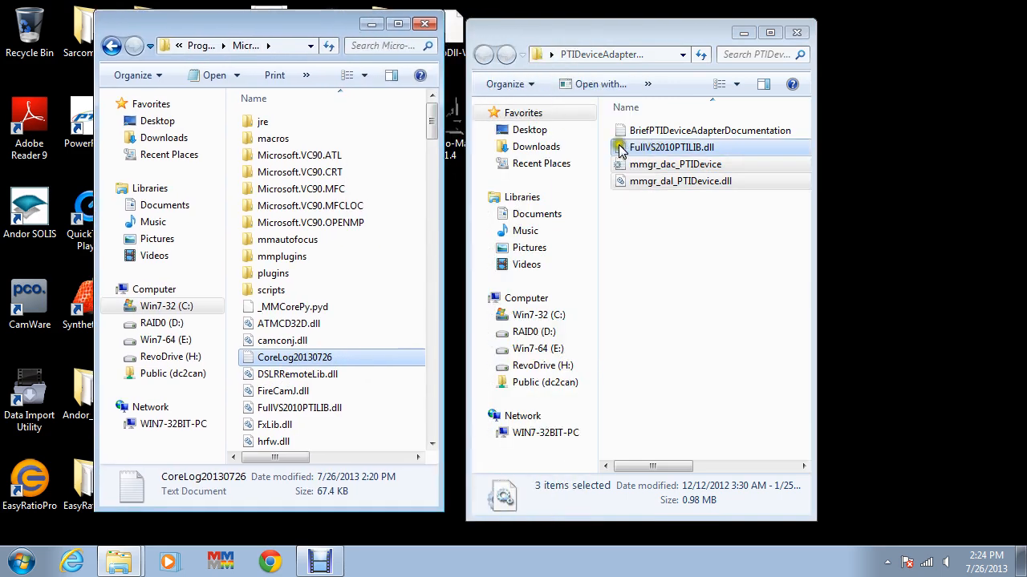
# - Copy the three selected PTI files into the Micro-Manager-1.4 program folder, replacing the existing versions, and close both folder windows
pyautogui.moveTo(624, 151); pyautogui.dragTo(333, 377)
pyautogui.click(375, 400)
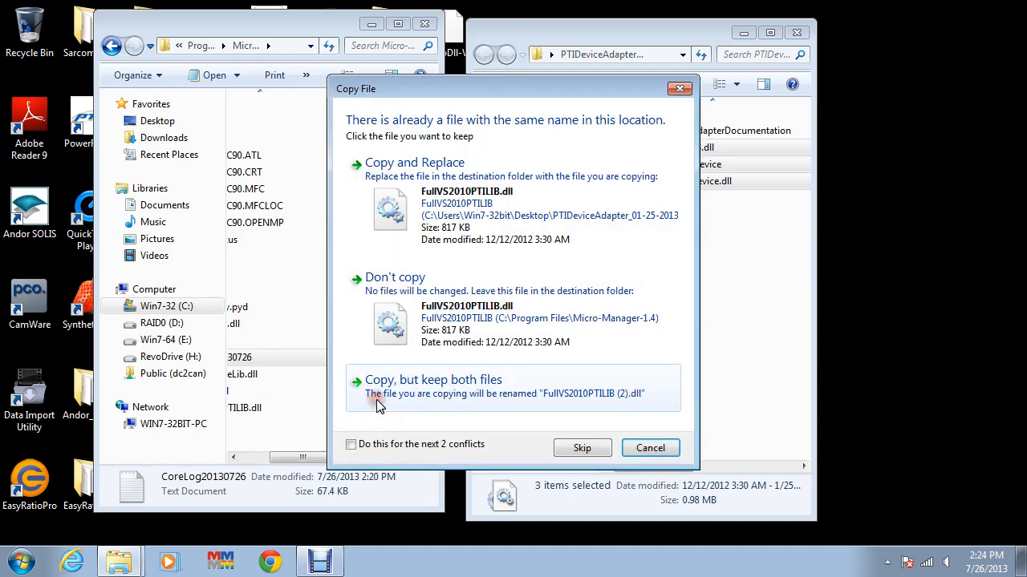
pyautogui.click(434, 174)
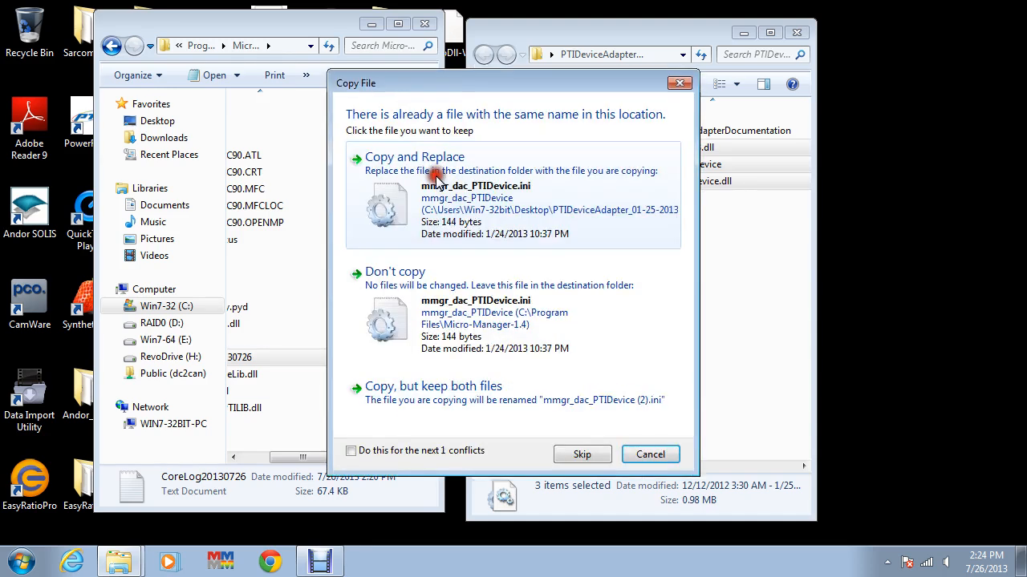
pyautogui.click(438, 181)
pyautogui.click(437, 181)
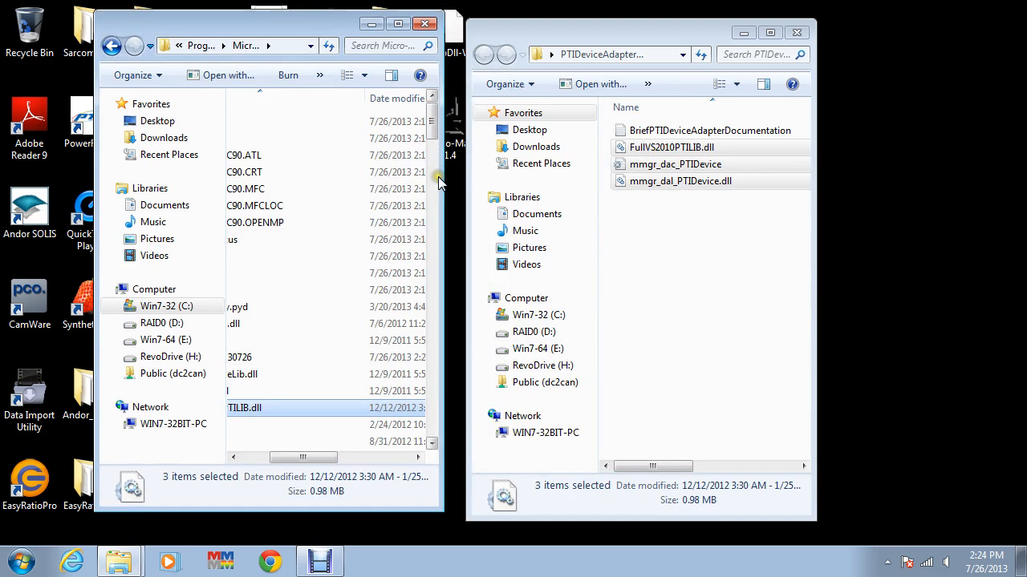
pyautogui.click(425, 25)
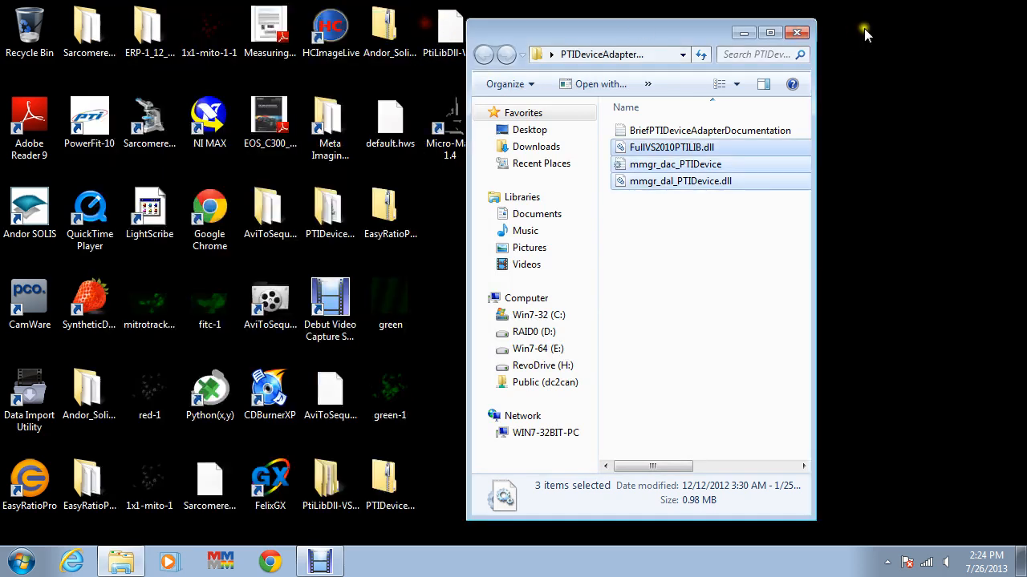
pyautogui.click(797, 32)
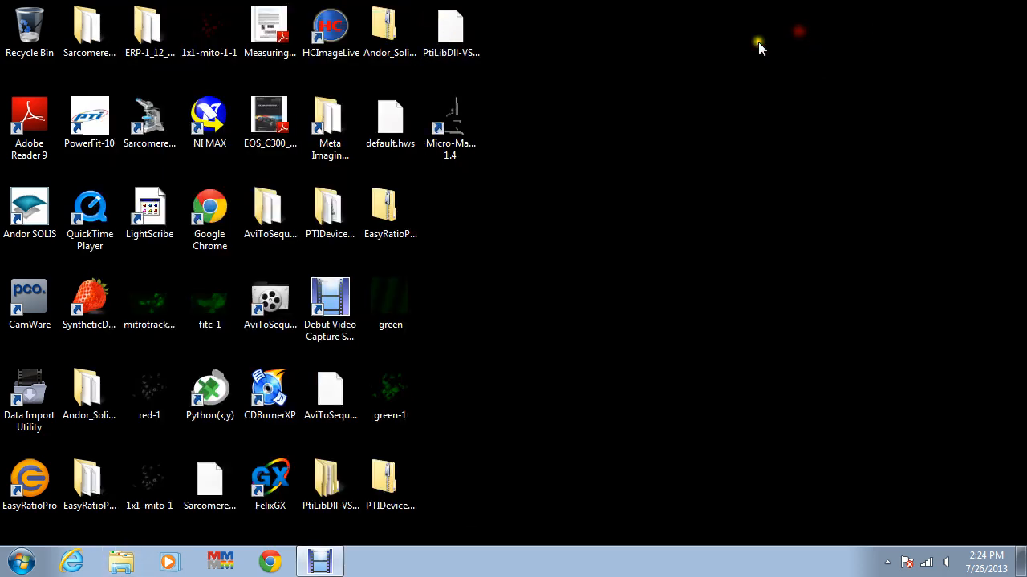
# - Launch Micro-Manager 1.4 from the desktop and postpone the user registration
pyautogui.doubleClick(453, 124)
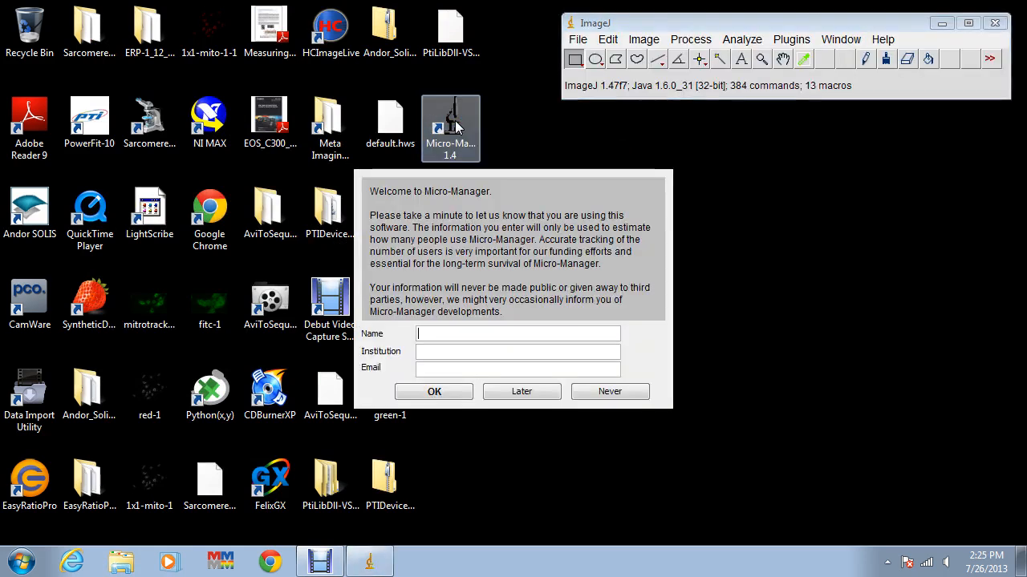
pyautogui.click(522, 391)
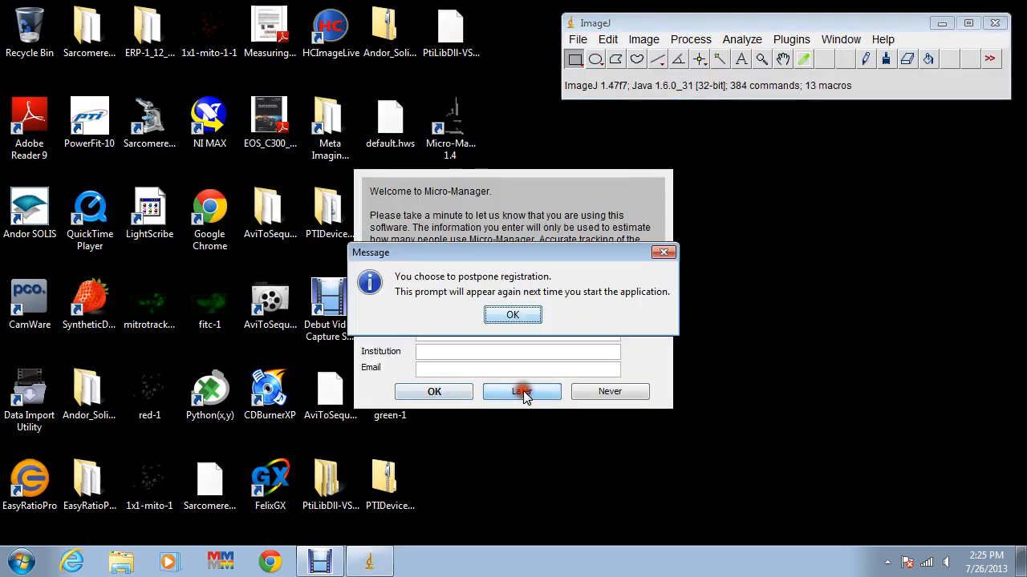
pyautogui.click(507, 316)
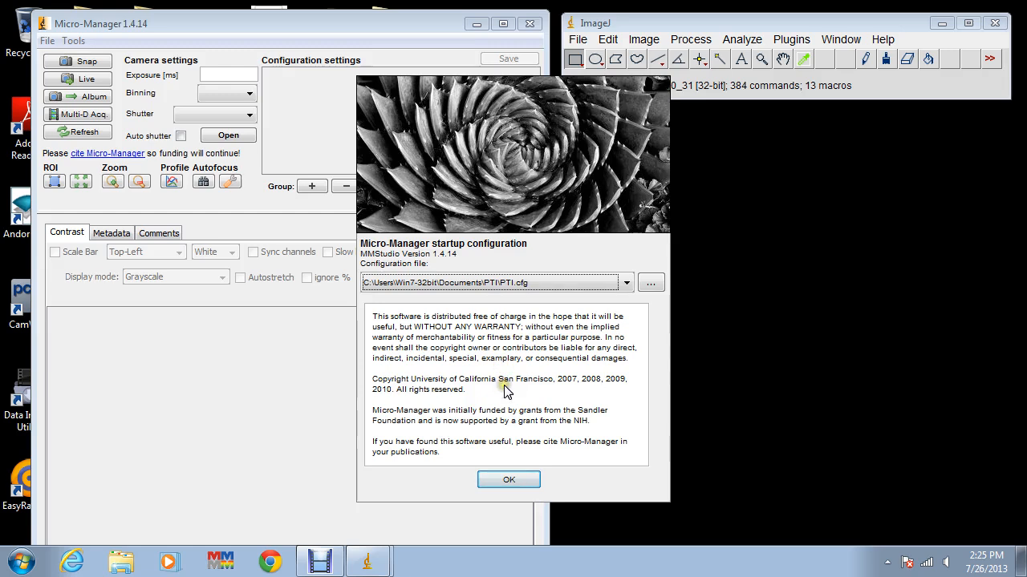
# - Start Micro-Manager with the startup configuration file set to (none)
pyautogui.click(625, 282)
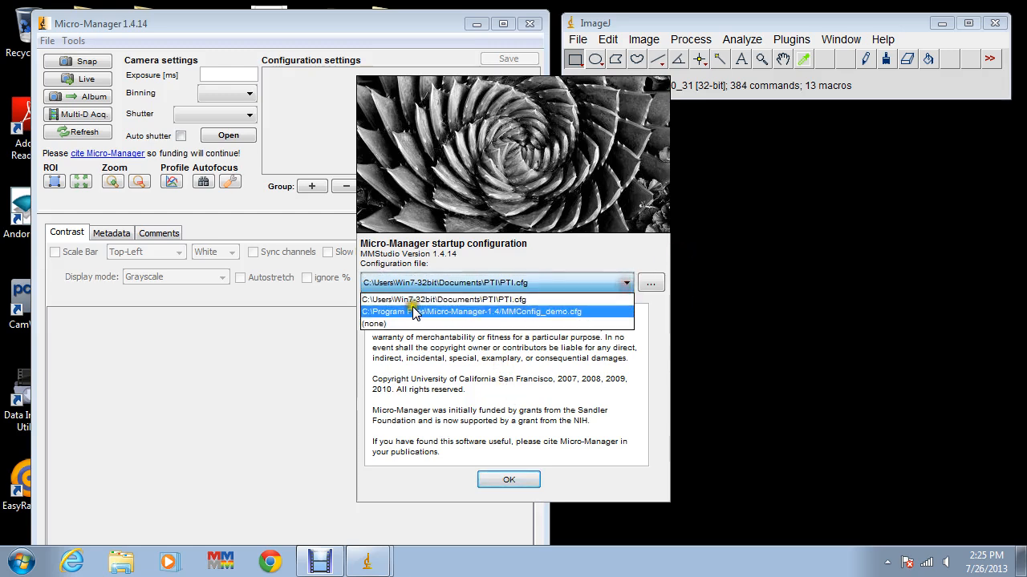
pyautogui.click(376, 324)
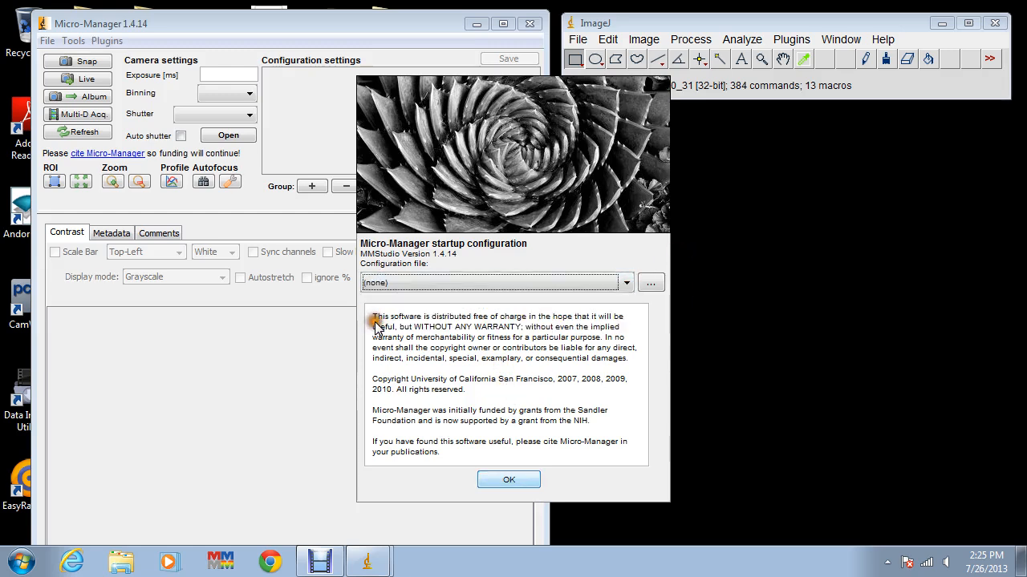
pyautogui.click(517, 479)
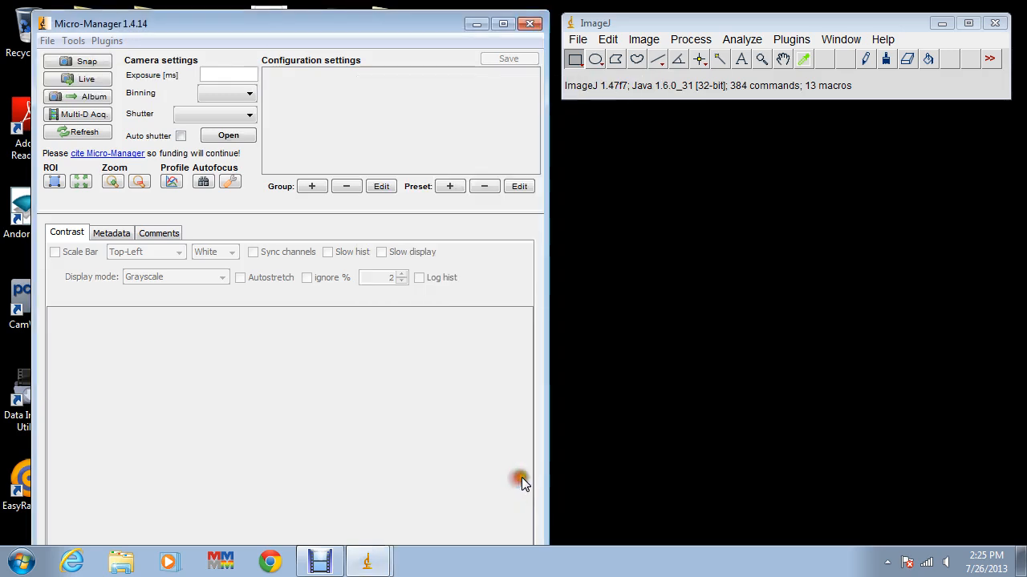
# - Open the Hardware Configuration Wizard and begin a new configuration, continuing to the step for adding devices
pyautogui.click(74, 41)
pyautogui.click(120, 248)
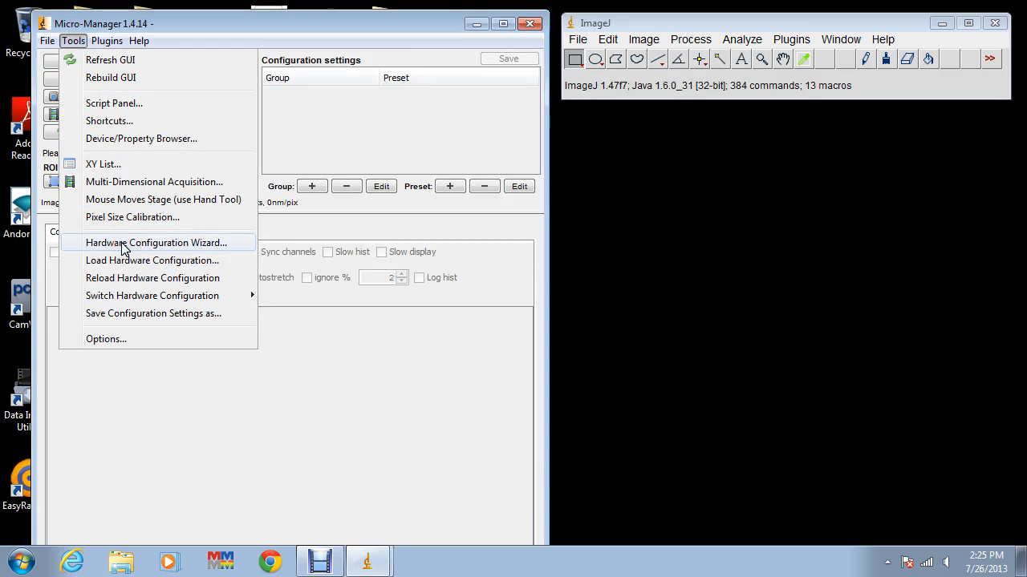
pyautogui.click(122, 101)
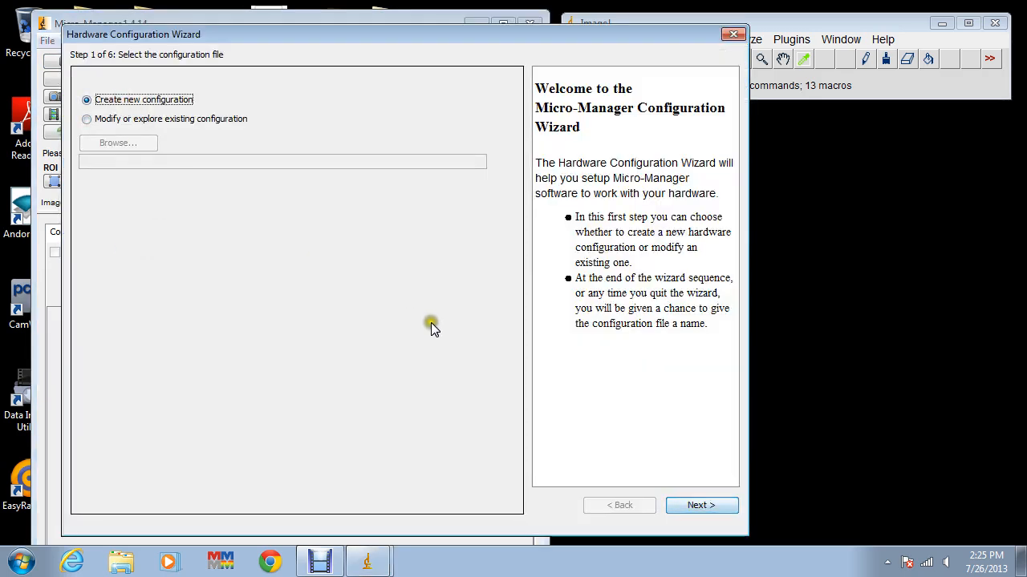
pyautogui.click(712, 507)
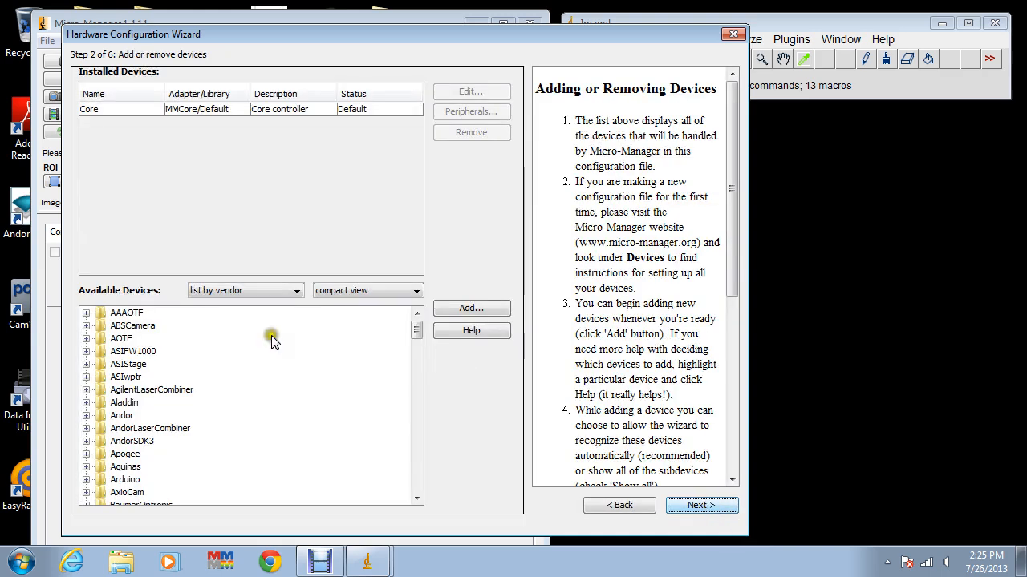
# - Add the PTI Shutter from the PTIDevice library to the installed devices with the label PTIShutter
pyautogui.scroll(-15, 200, 357)
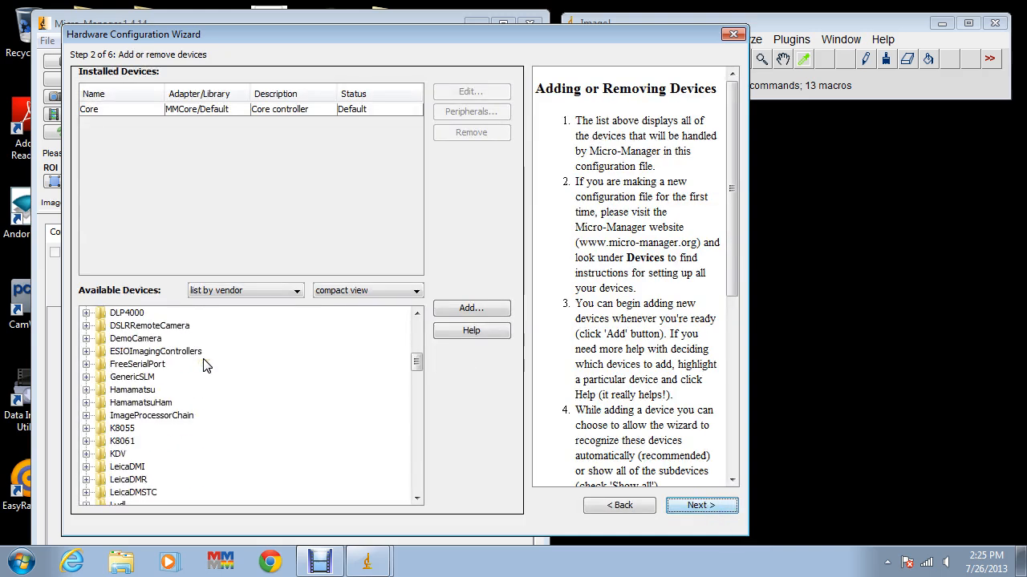
pyautogui.scroll(-15, 202, 365)
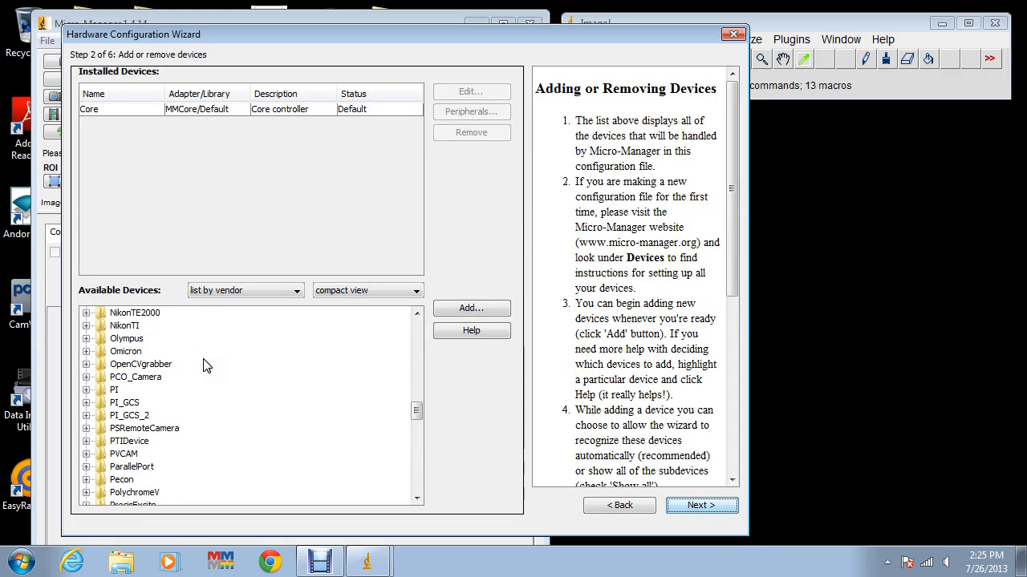
pyautogui.scroll(2, 203, 365)
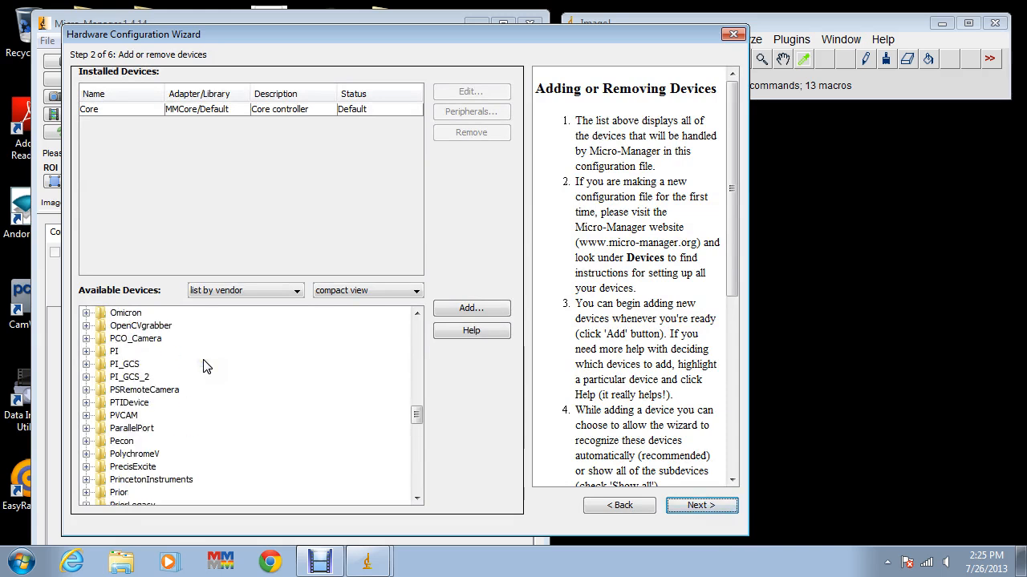
pyautogui.click(85, 403)
pyautogui.click(132, 416)
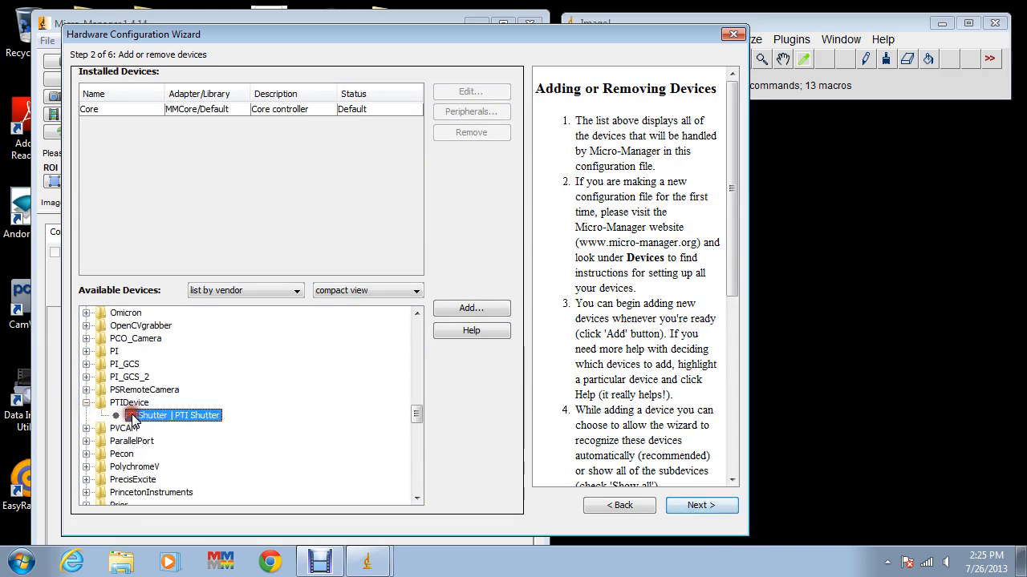
pyautogui.click(474, 309)
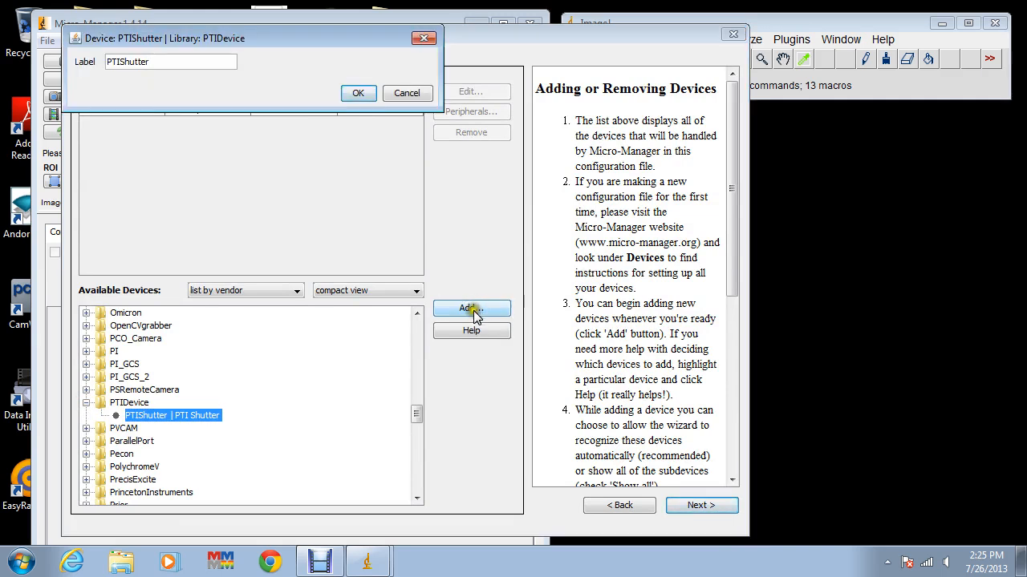
pyautogui.click(358, 93)
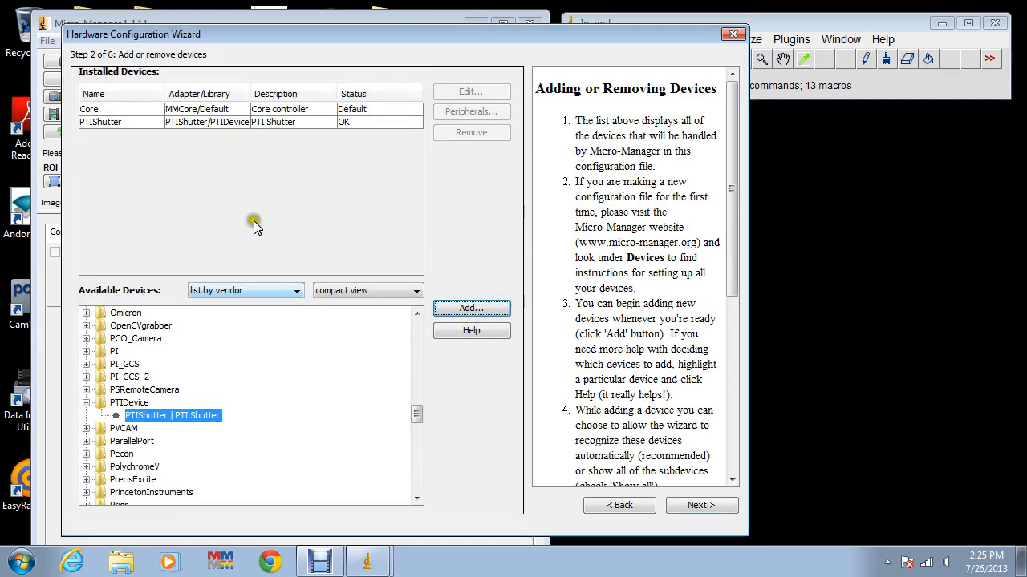
# - Add the DHub device from the DemoCamera library with the label DHub and include its DCam demo camera peripheral
pyautogui.moveTo(414, 411); pyautogui.dragTo(415, 391)
pyautogui.moveTo(161, 48); pyautogui.dragTo(846, 109)
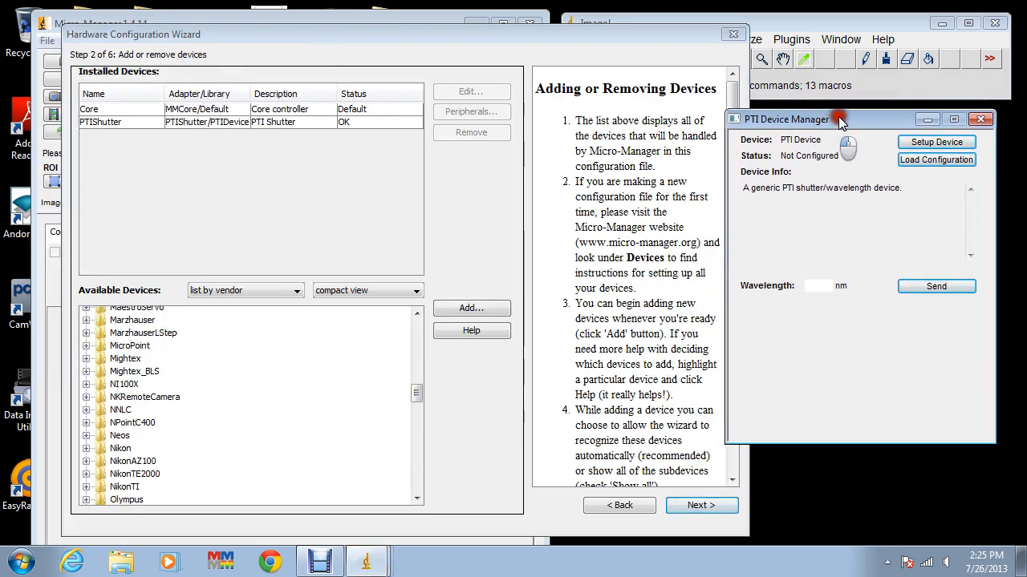
pyautogui.moveTo(413, 397); pyautogui.dragTo(417, 355)
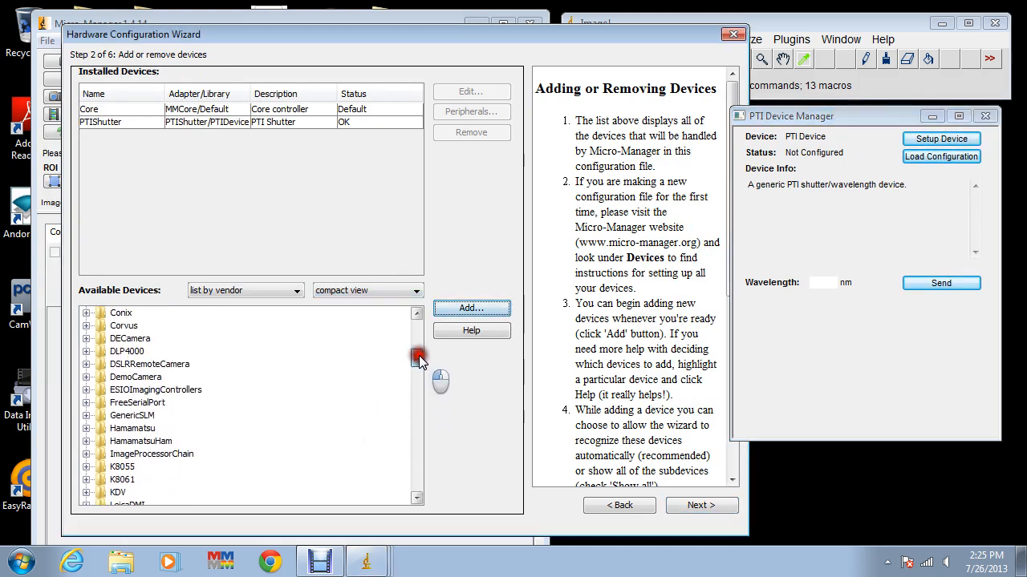
pyautogui.click(97, 377)
pyautogui.doubleClick(96, 381)
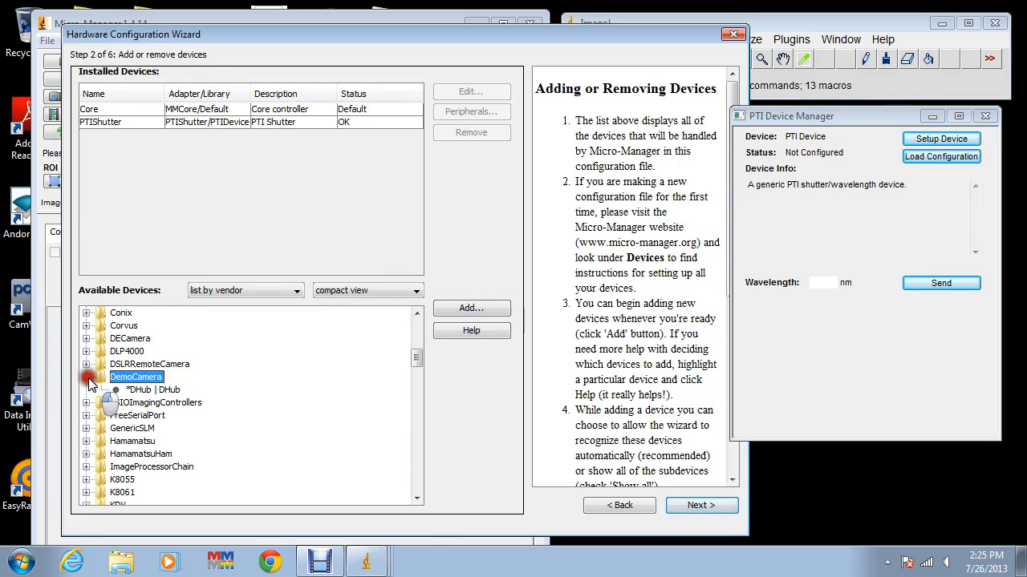
pyautogui.click(133, 391)
pyautogui.click(453, 311)
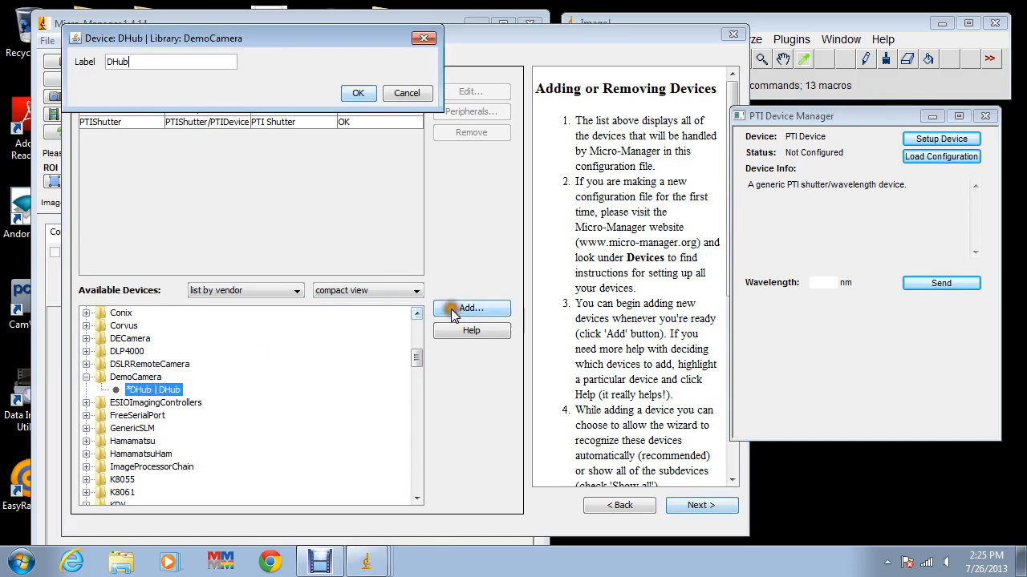
pyautogui.click(358, 89)
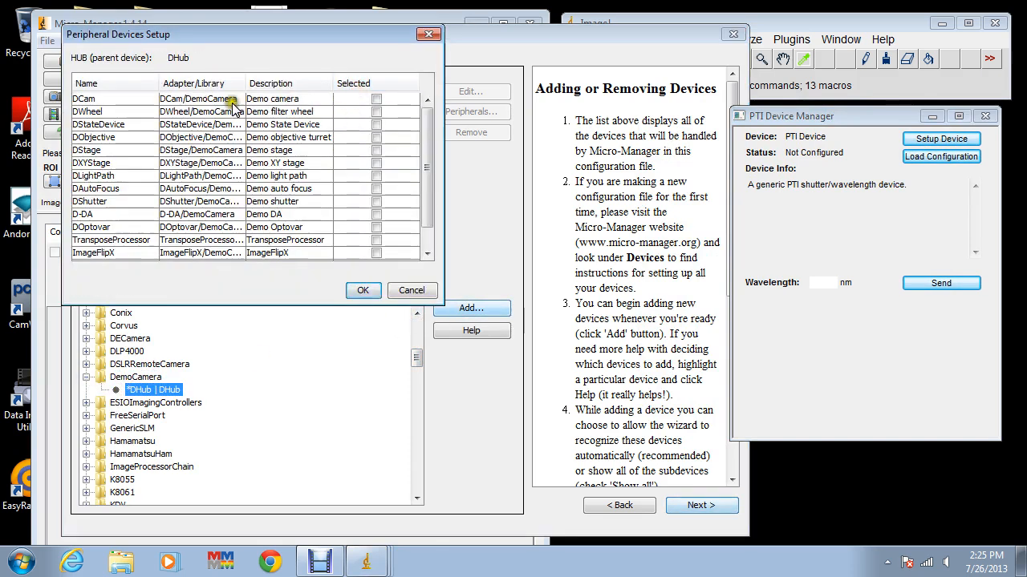
pyautogui.click(376, 99)
pyautogui.click(365, 290)
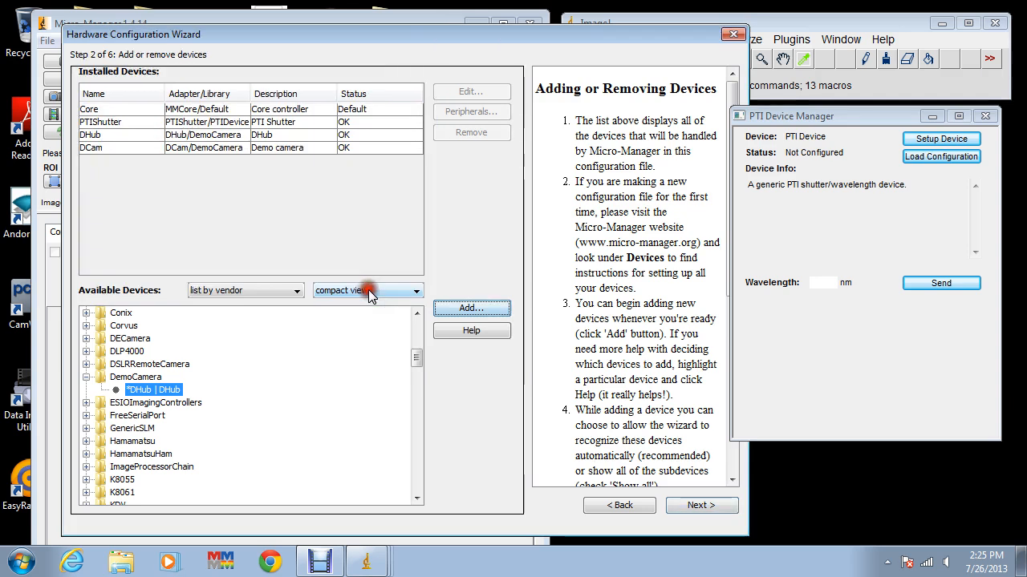
# - In the PTI device's hardware setup, set the I/O interface to MCC USB Interface using Board#0, USB-2527
pyautogui.moveTo(847, 118); pyautogui.dragTo(411, 131)
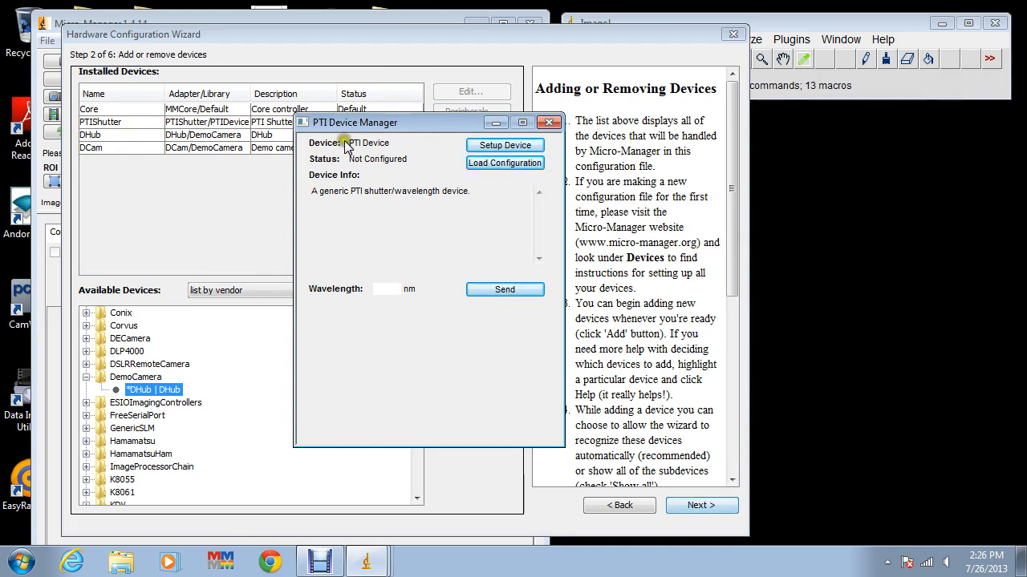
pyautogui.click(497, 149)
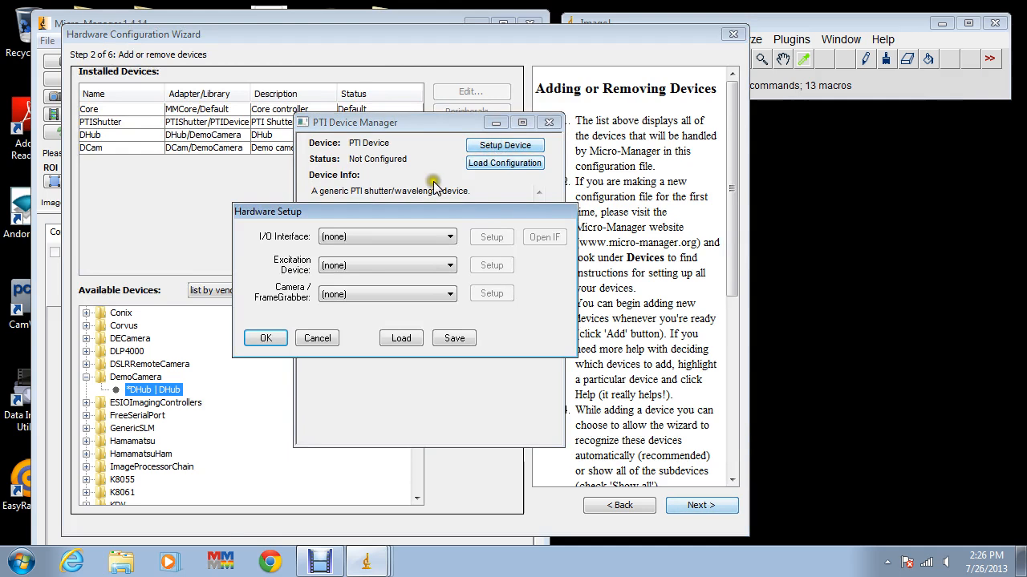
pyautogui.click(344, 236)
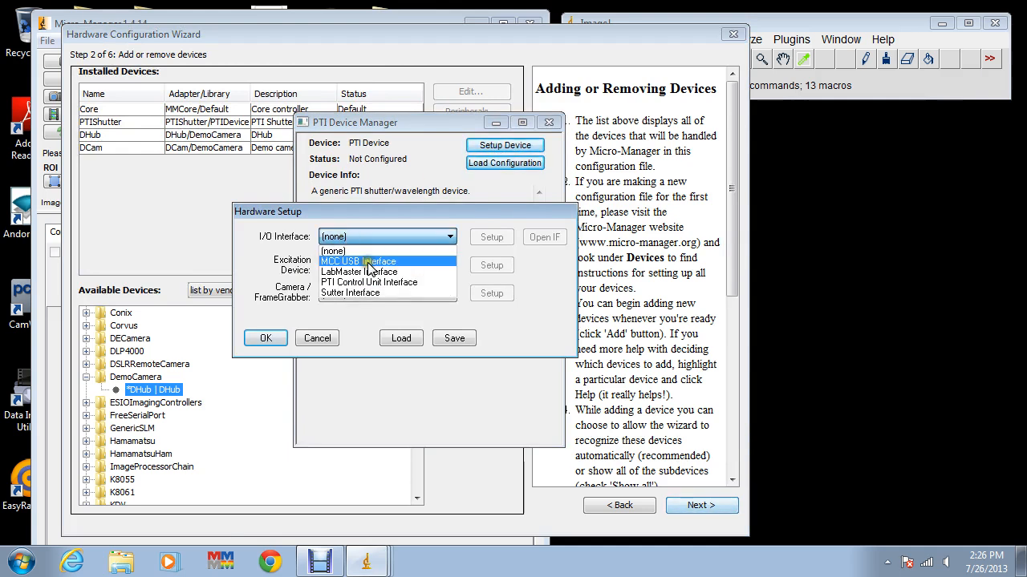
pyautogui.click(368, 262)
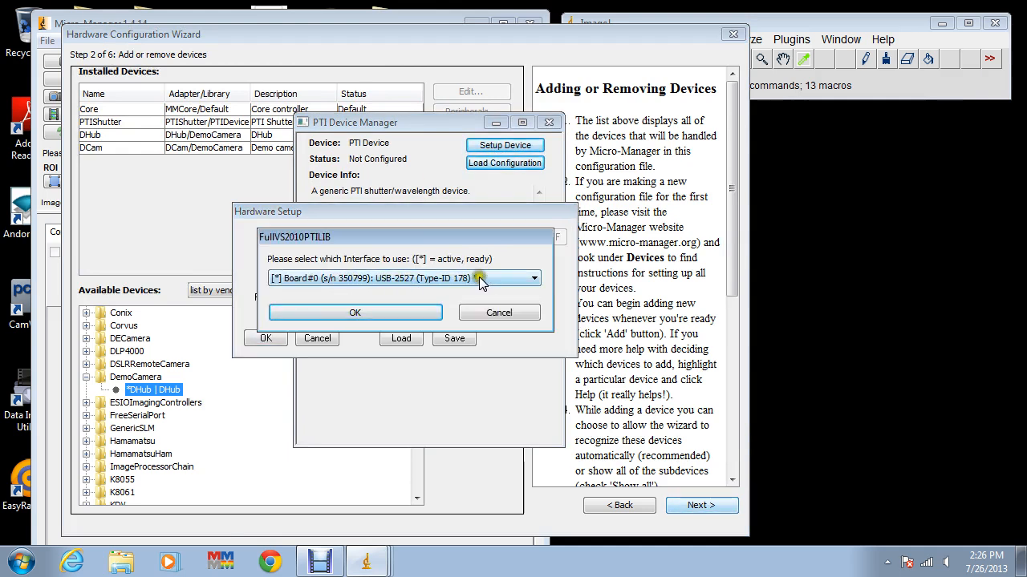
pyautogui.click(347, 277)
pyautogui.click(369, 294)
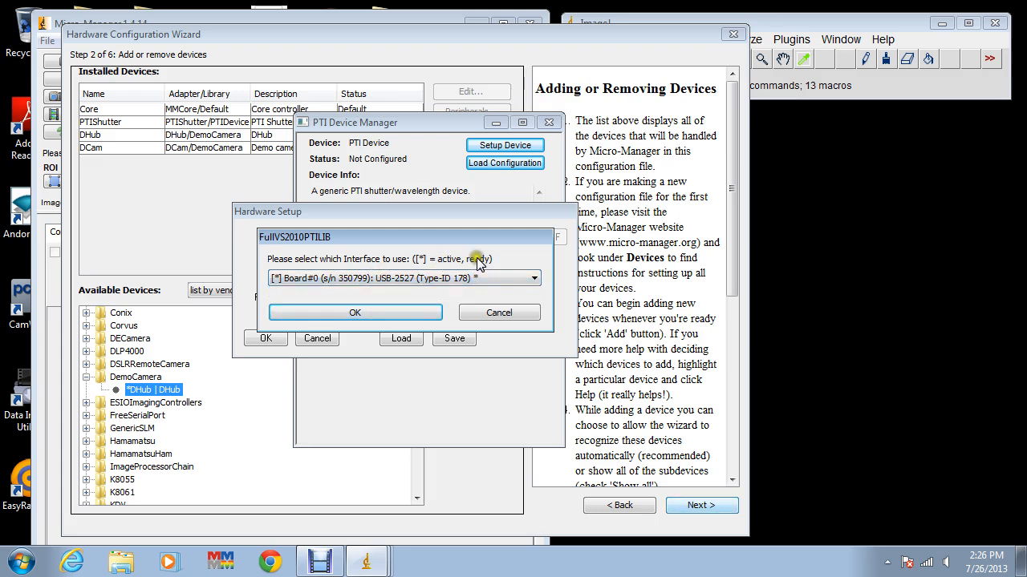
pyautogui.click(385, 312)
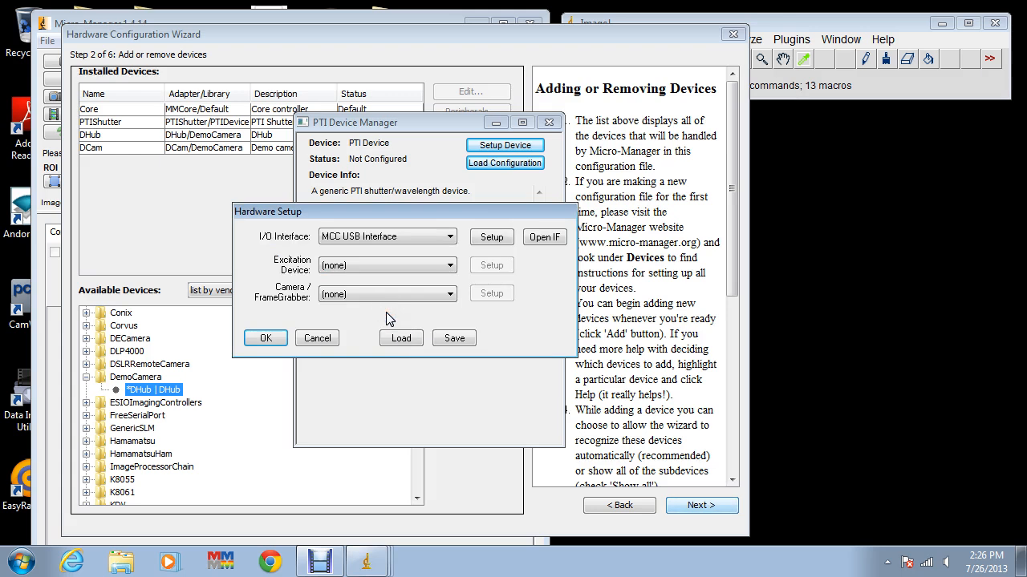
# - Choose DeltaRAM as the excitation device, with control channel ASOC/USB-2527 RAM Pos and shutter channel ASOC/USB-2527 TTL OUT1
pyautogui.click(341, 265)
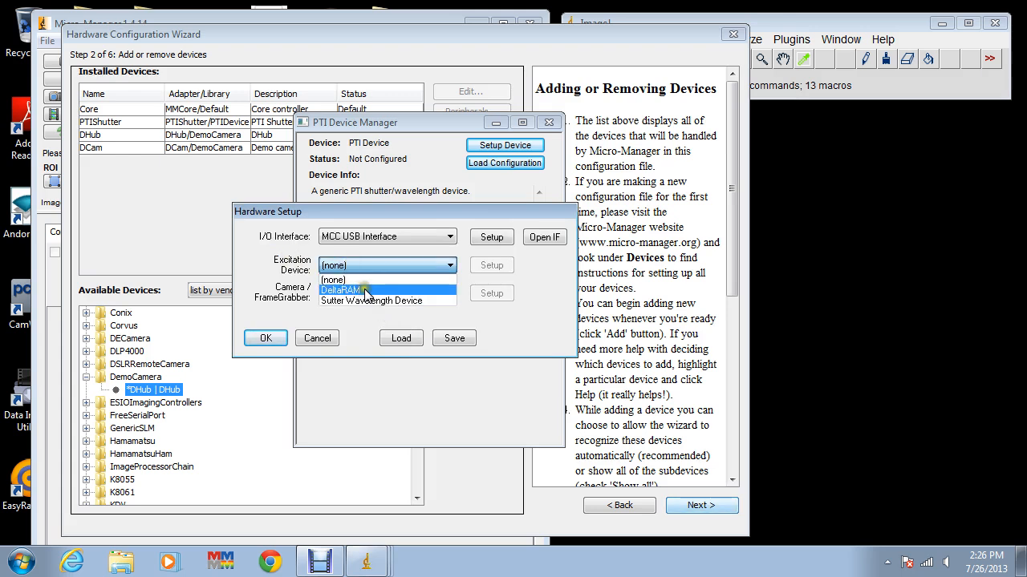
pyautogui.click(365, 290)
pyautogui.click(472, 124)
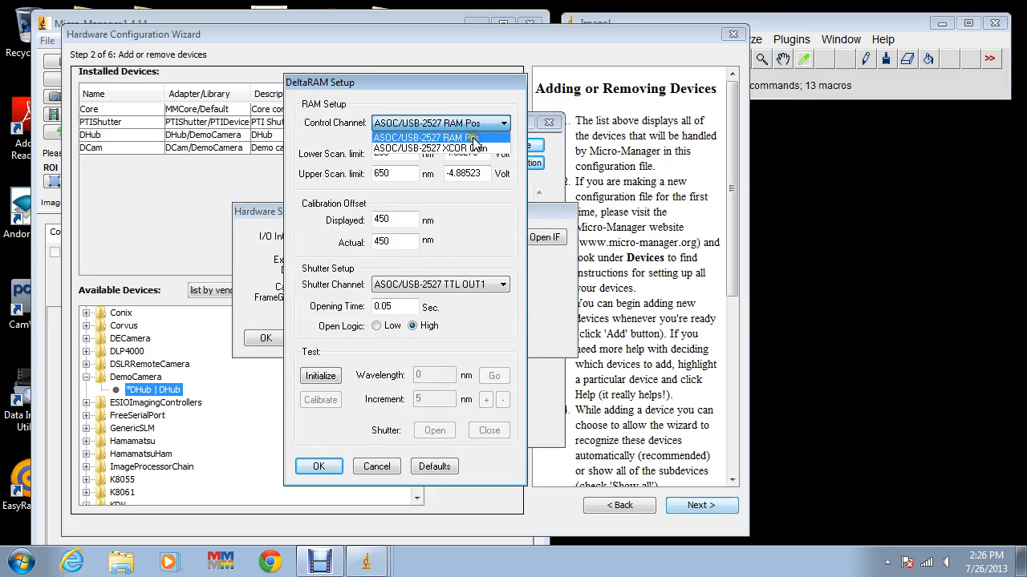
pyautogui.click(474, 138)
pyautogui.click(477, 285)
pyautogui.click(482, 299)
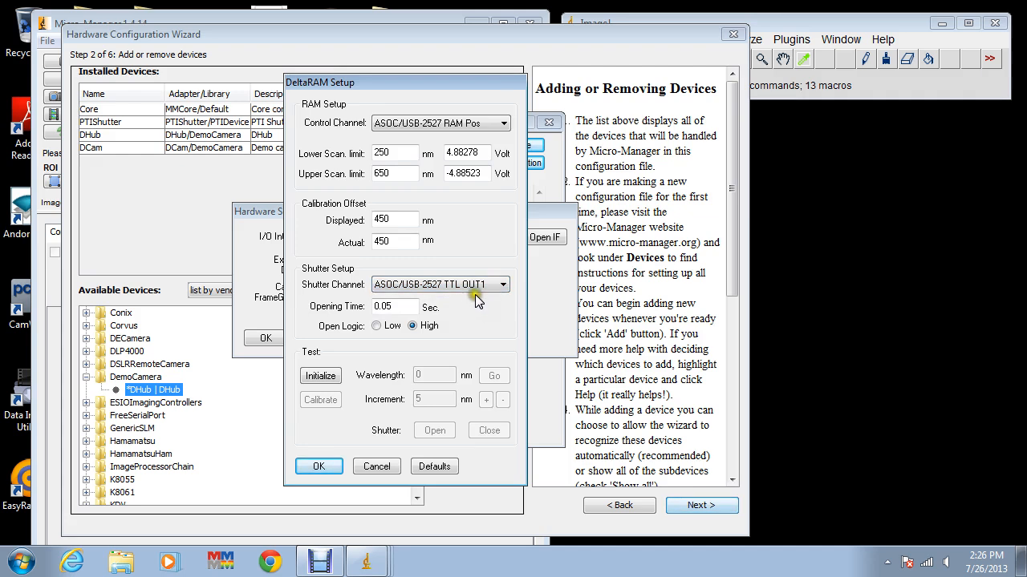
# - Initialize and calibrate the DeltaRAM, test its shutter by opening and closing it several times, and accept the DeltaRAM setup
pyautogui.click(320, 376)
pyautogui.click(326, 399)
pyautogui.click(427, 431)
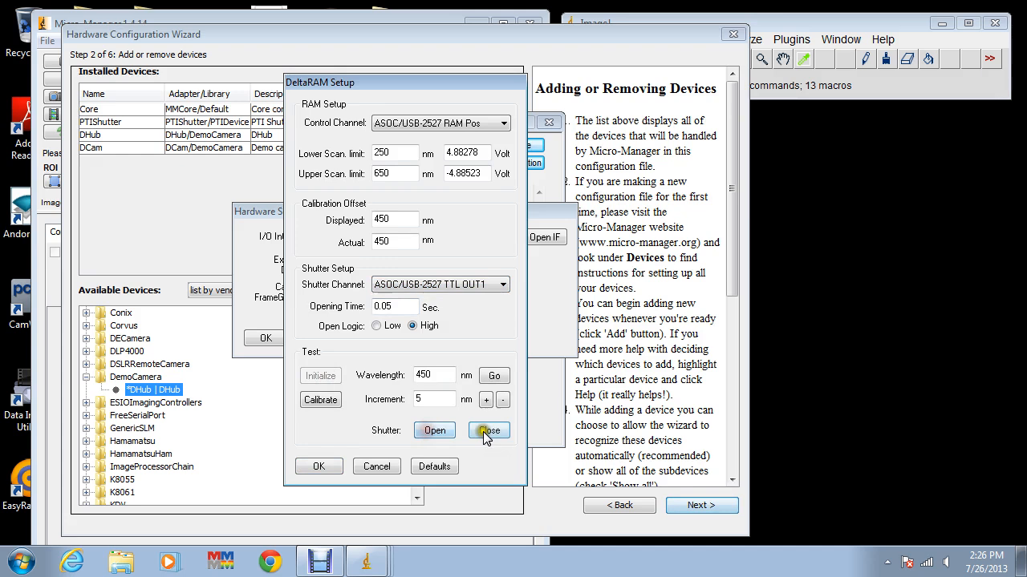
pyautogui.click(434, 432)
pyautogui.click(487, 432)
pyautogui.click(435, 432)
pyautogui.click(486, 431)
pyautogui.click(435, 431)
pyautogui.click(485, 431)
pyautogui.click(486, 432)
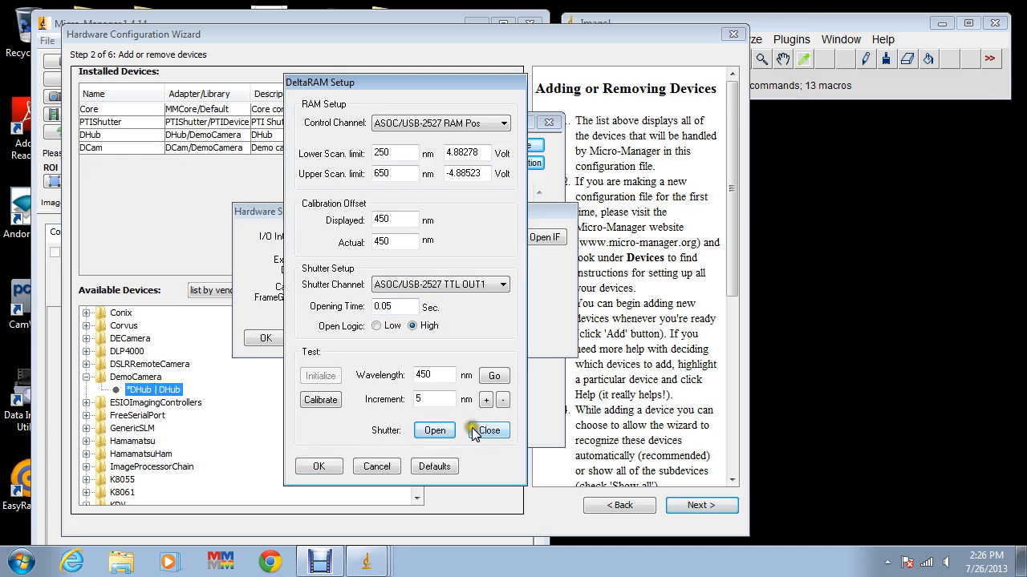
pyautogui.click(325, 467)
# - Save the hardware setup over default.hws in Documents and accept the hardware setup
pyautogui.click(458, 340)
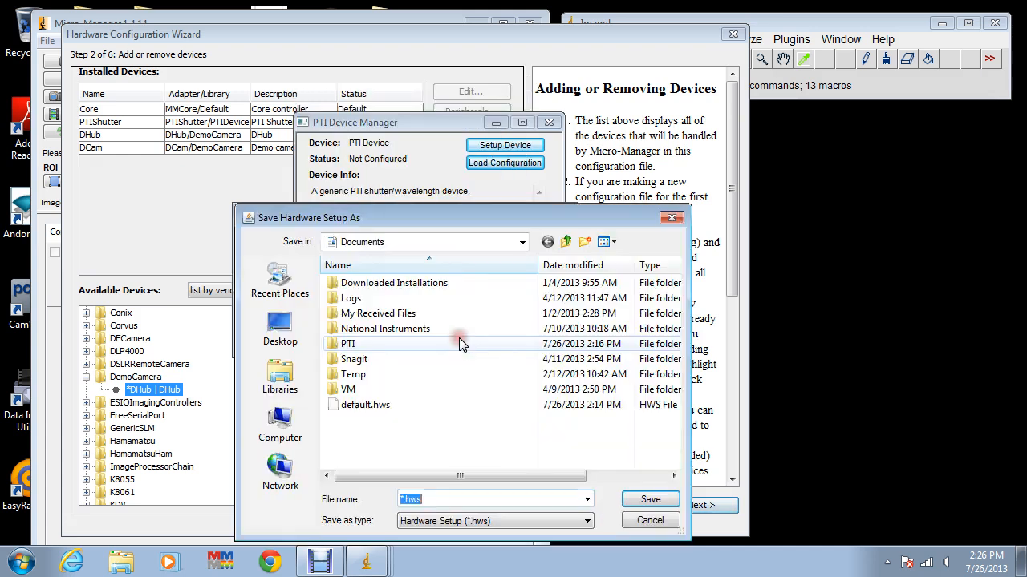
pyautogui.click(345, 411)
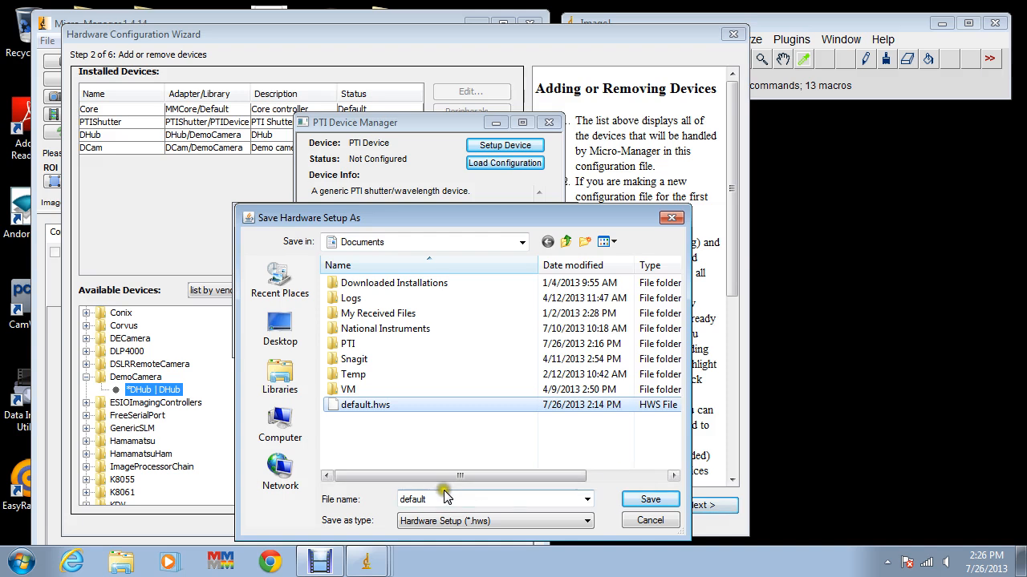
pyautogui.click(651, 501)
pyautogui.click(566, 289)
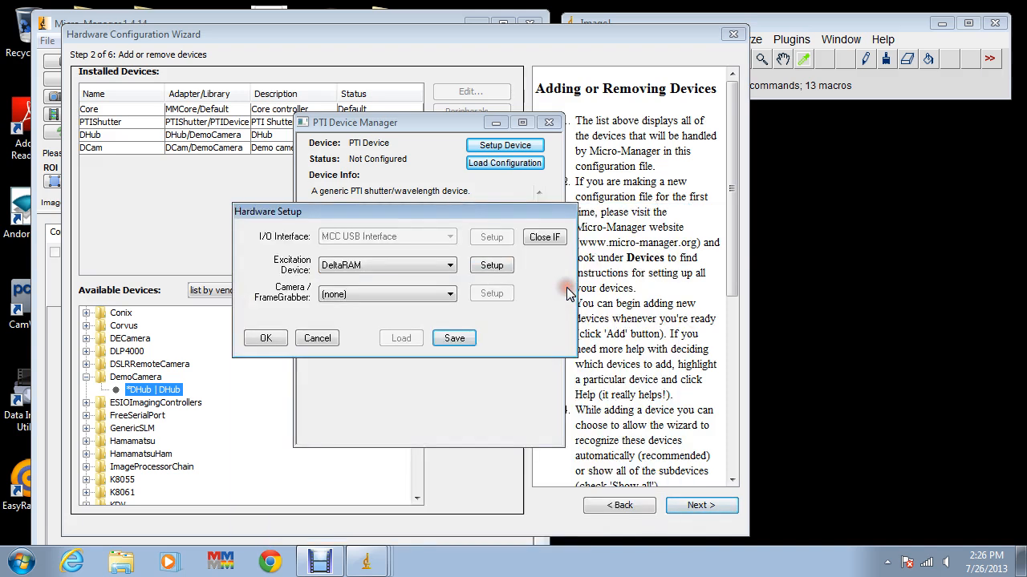
pyautogui.click(259, 338)
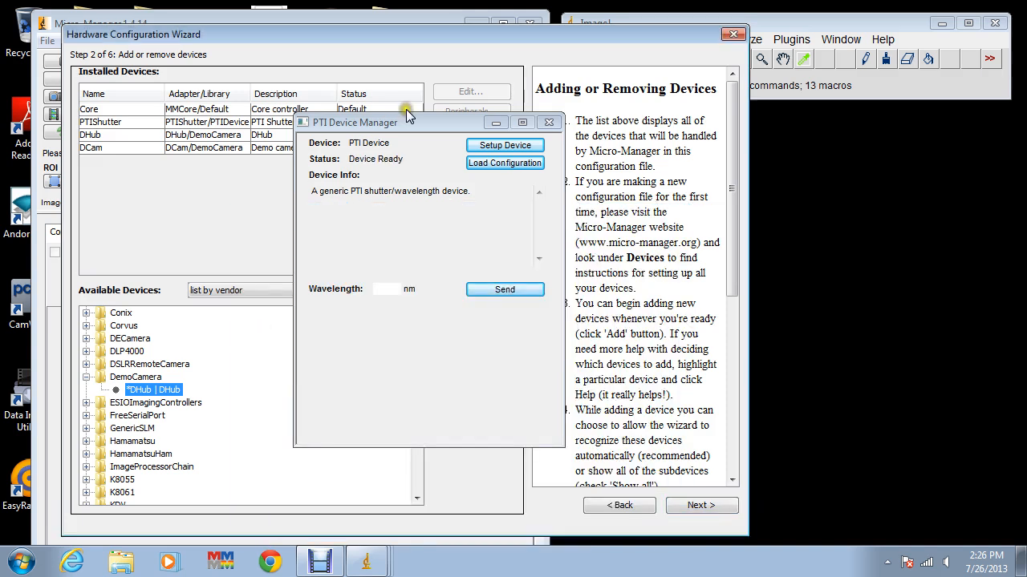
# - Send a test wavelength of 510 nm to the PTI device and move its manager window clear of the wizard
pyautogui.moveTo(405, 124); pyautogui.dragTo(447, 76)
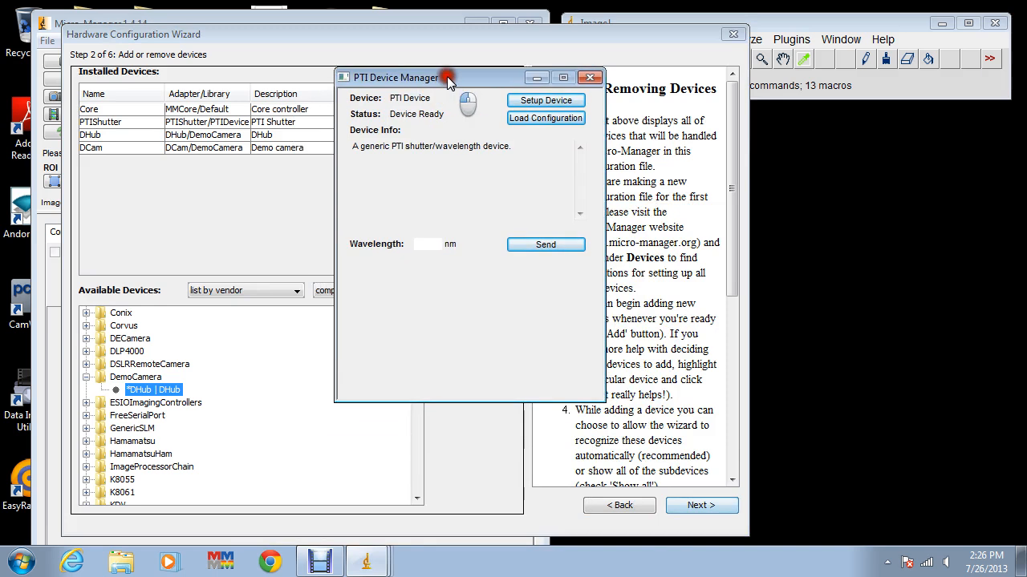
pyautogui.click(433, 244)
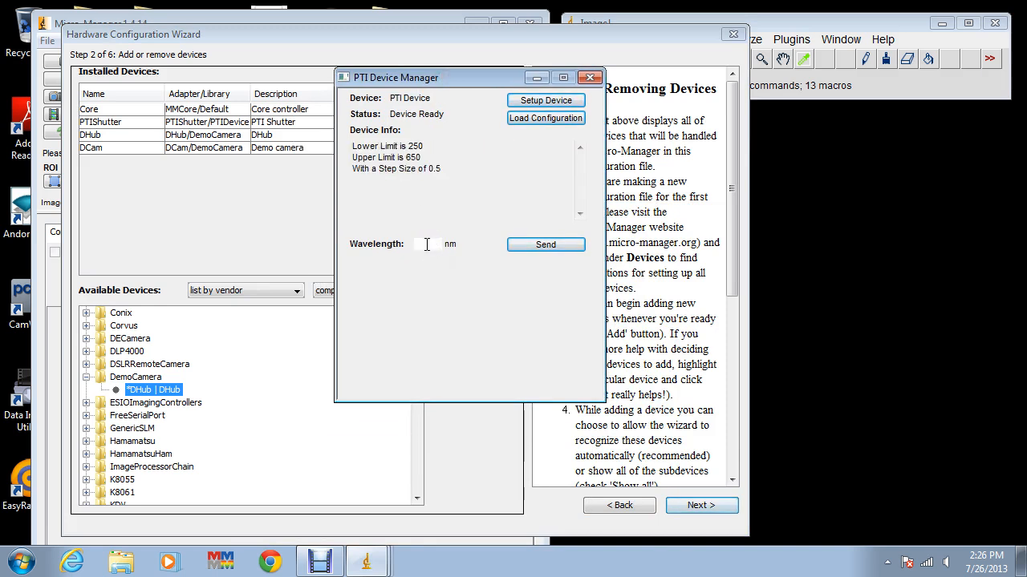
pyautogui.click(525, 246)
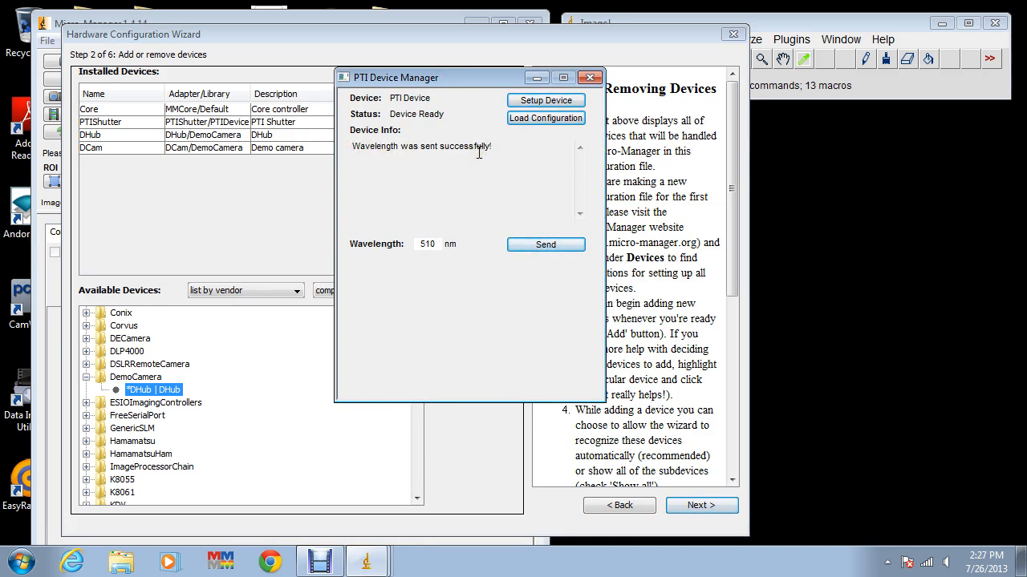
pyautogui.moveTo(453, 80); pyautogui.dragTo(862, 87)
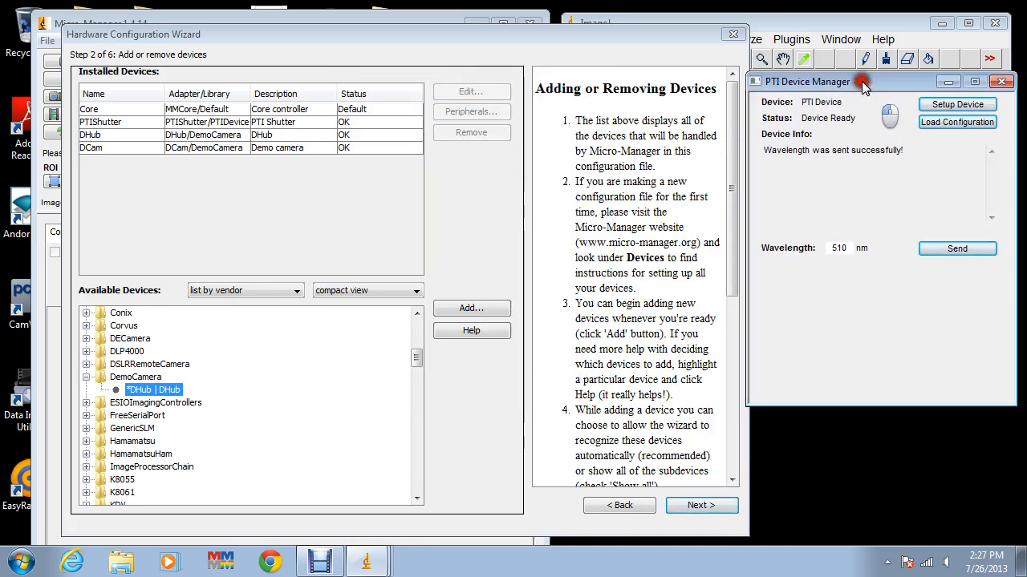
# - Keep DCam and PTIShutter as default devices, set the PTIShutter delay to 25 ms, and continue to the wizard's final step
pyautogui.moveTo(377, 39); pyautogui.dragTo(362, 30)
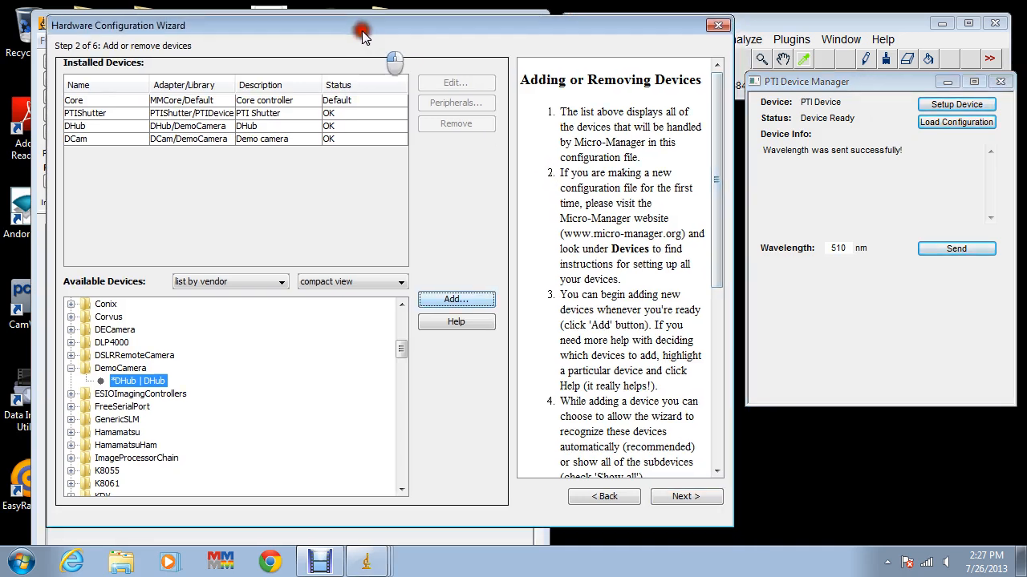
pyautogui.click(680, 496)
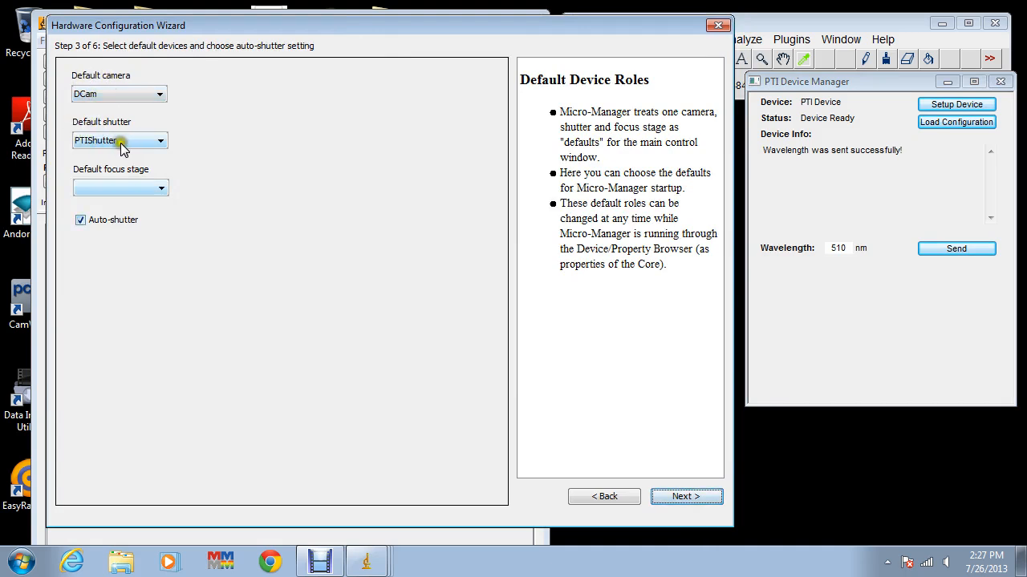
pyautogui.click(685, 496)
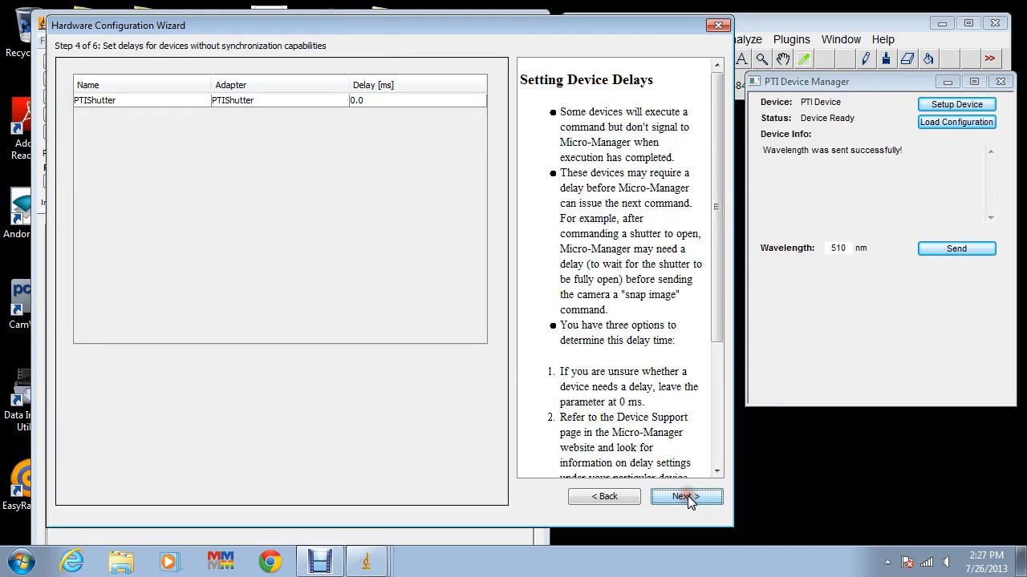
pyautogui.doubleClick(358, 102)
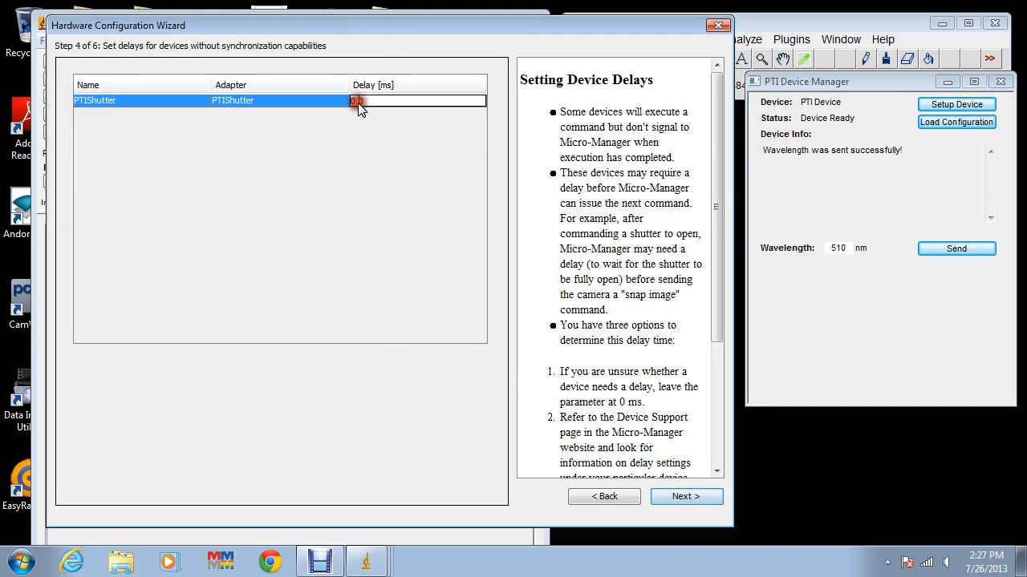
pyautogui.write('25')
pyautogui.click(328, 153)
pyautogui.click(693, 505)
pyautogui.click(688, 497)
pyautogui.click(512, 354)
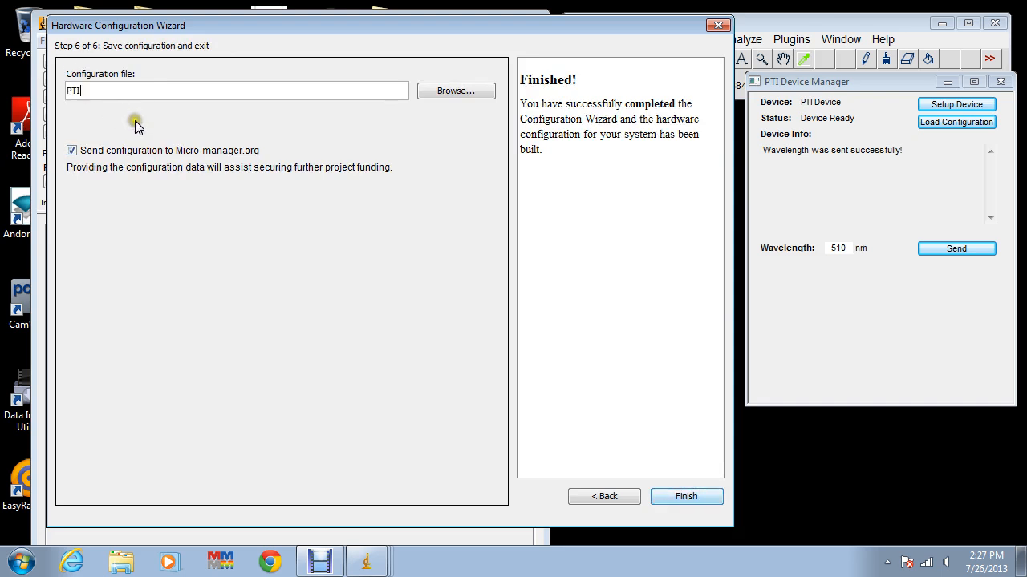
# - Save the configuration as PTI.cfg in the Documents PTI folder without sending it to Micro-manager.org, and finish the wizard
pyautogui.click(71, 150)
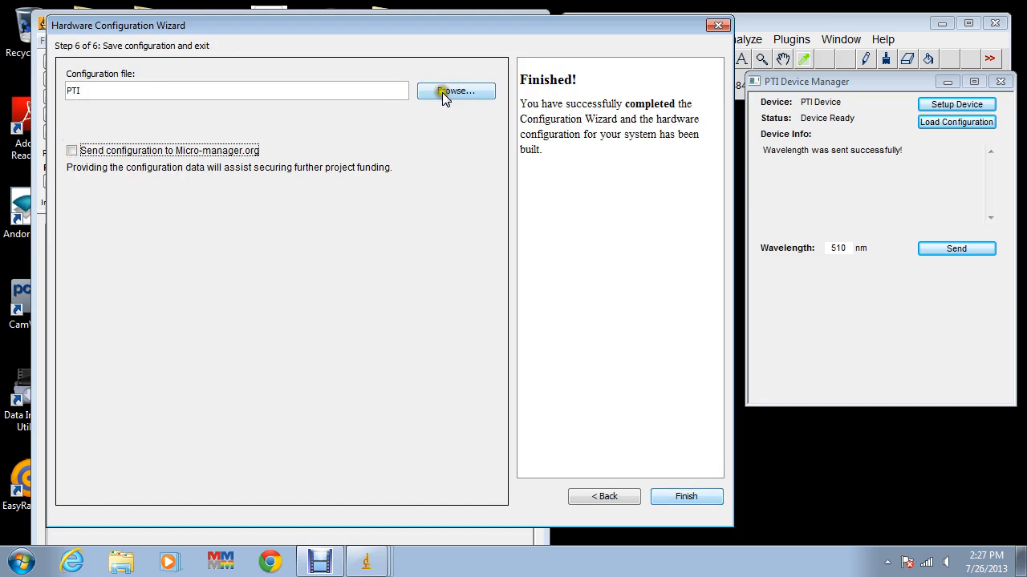
pyautogui.click(445, 90)
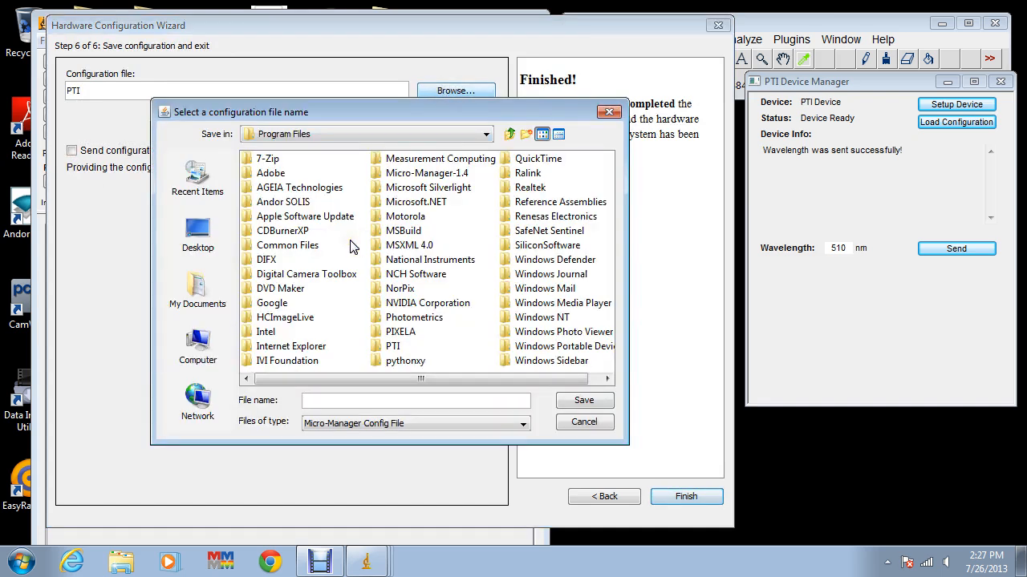
pyautogui.click(198, 289)
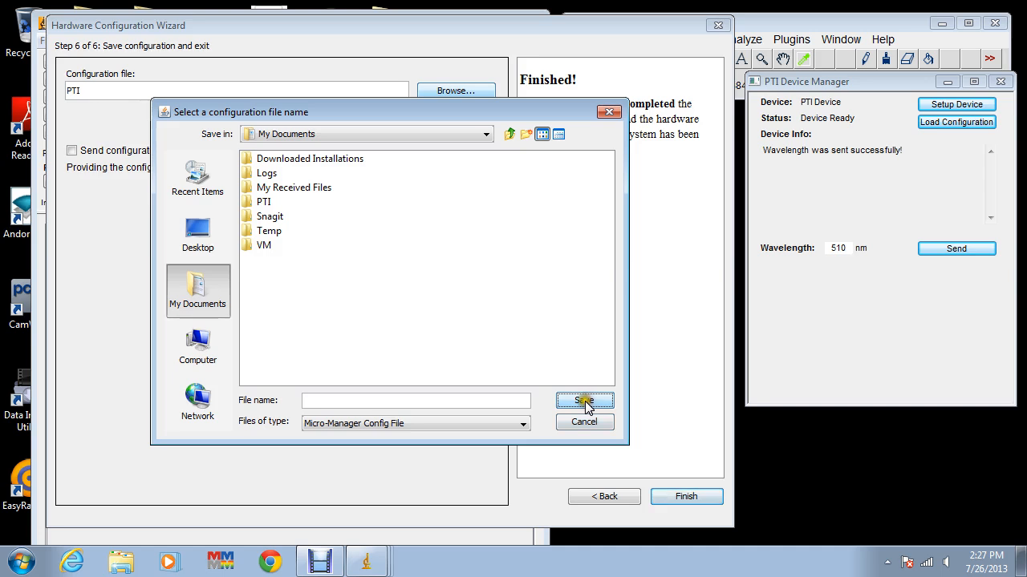
pyautogui.click(347, 403)
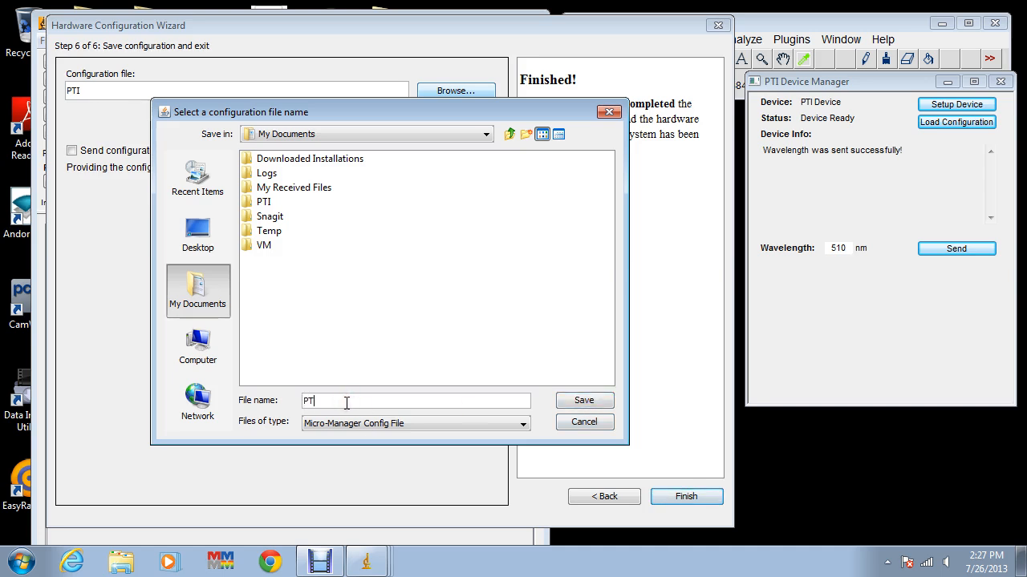
pyautogui.click(590, 399)
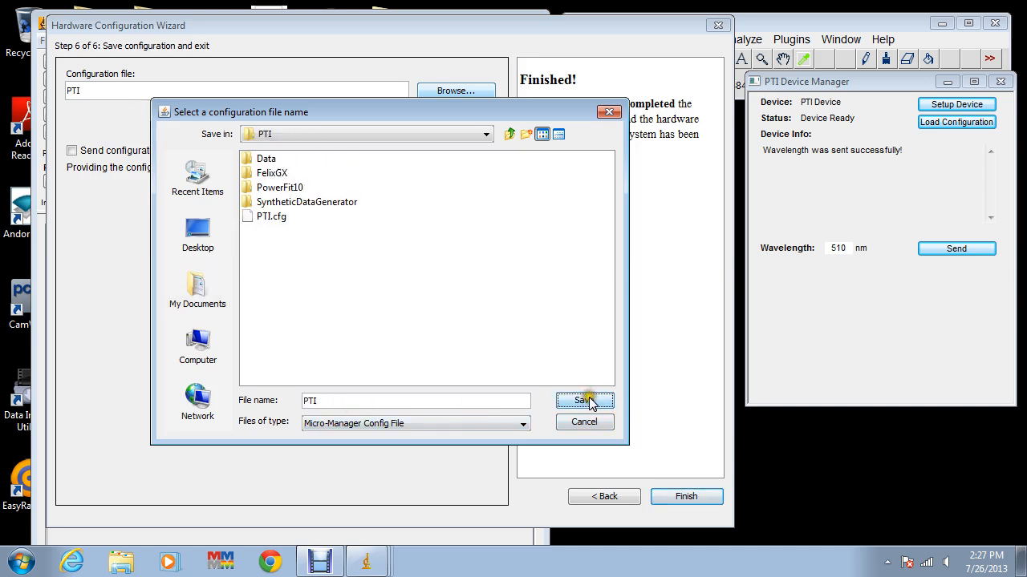
pyautogui.click(257, 217)
pyautogui.click(588, 403)
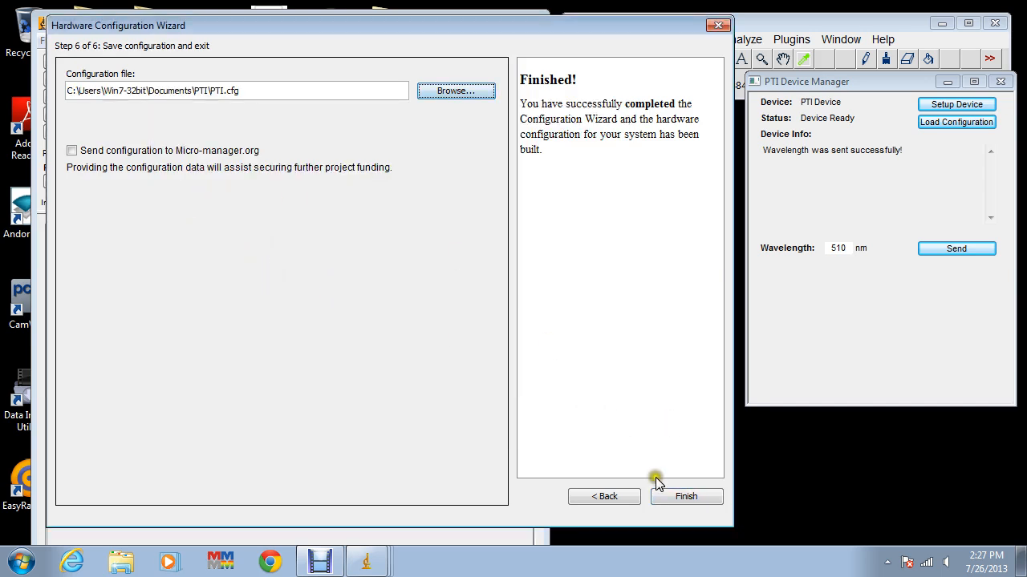
pyautogui.click(698, 496)
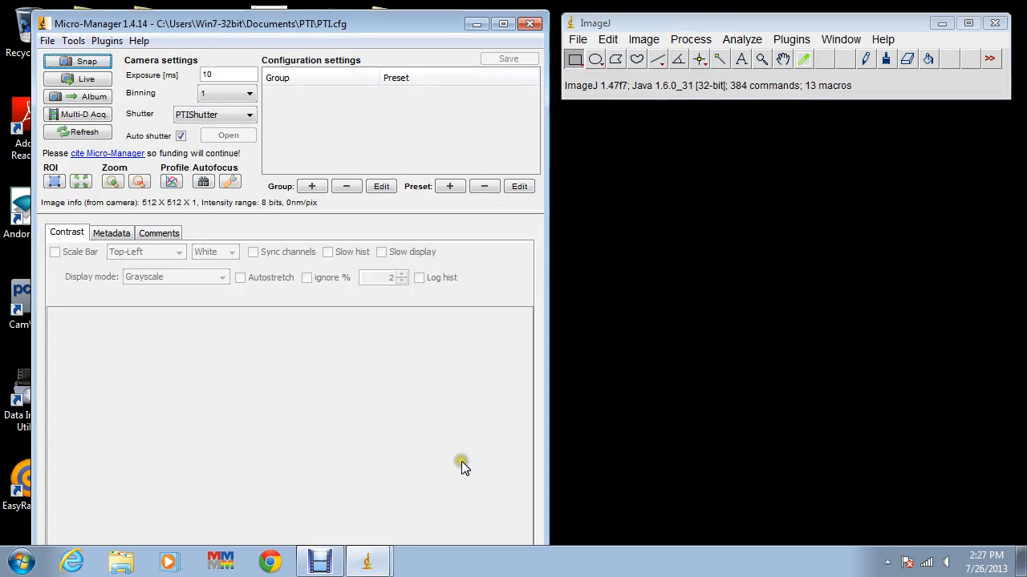
# - Create a configuration group named DeltaRam that includes the PTIShutter-Wavelength property
pyautogui.moveTo(247, 23); pyautogui.dragTo(247, 17)
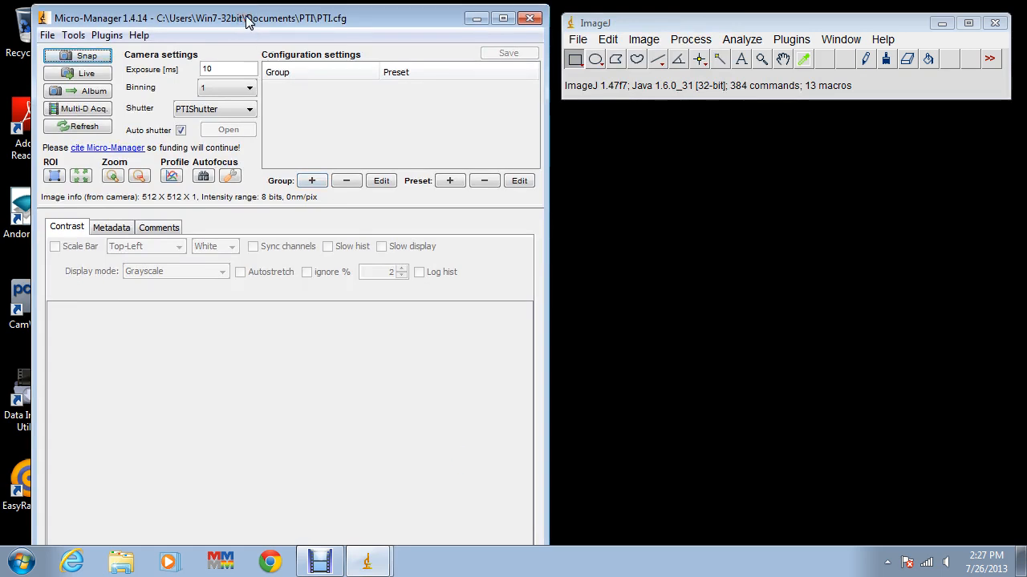
pyautogui.click(312, 181)
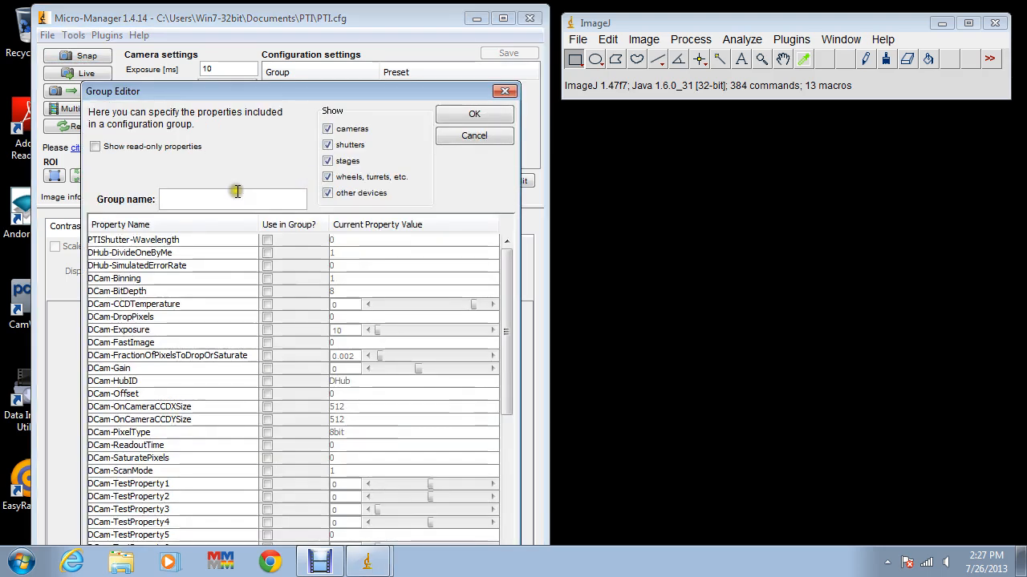
pyautogui.write('DeltaRam')
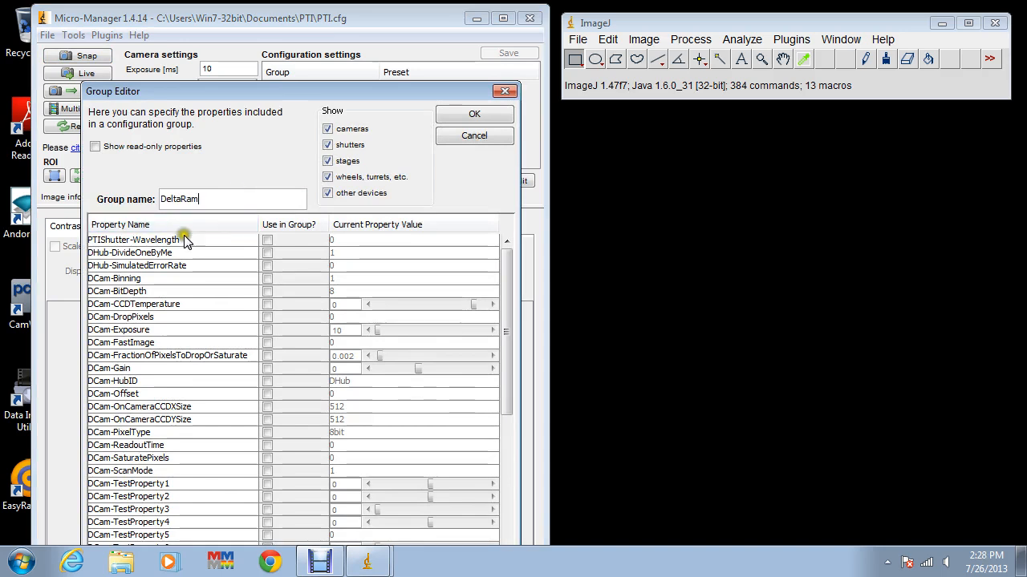
pyautogui.click(267, 240)
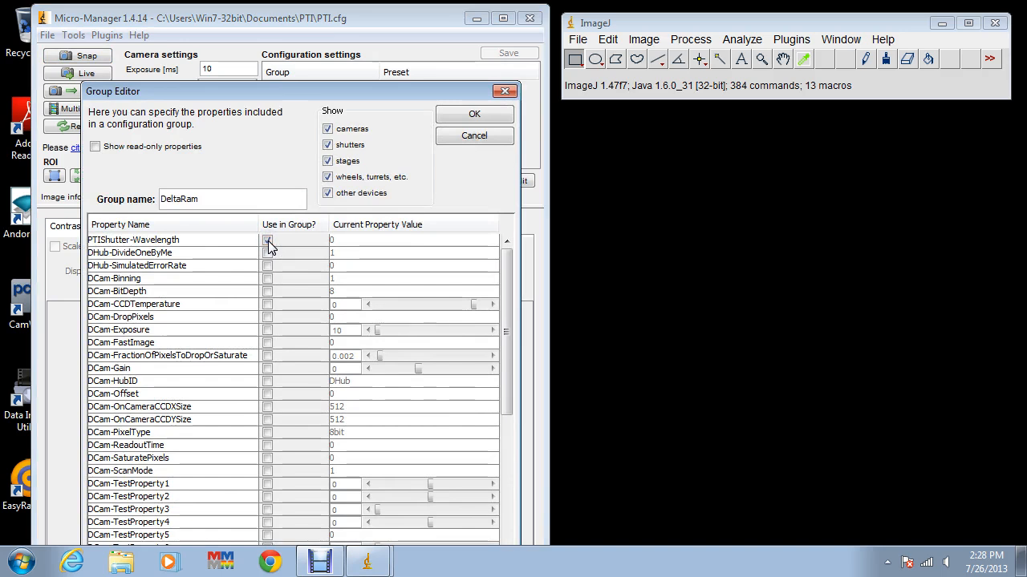
pyautogui.click(474, 113)
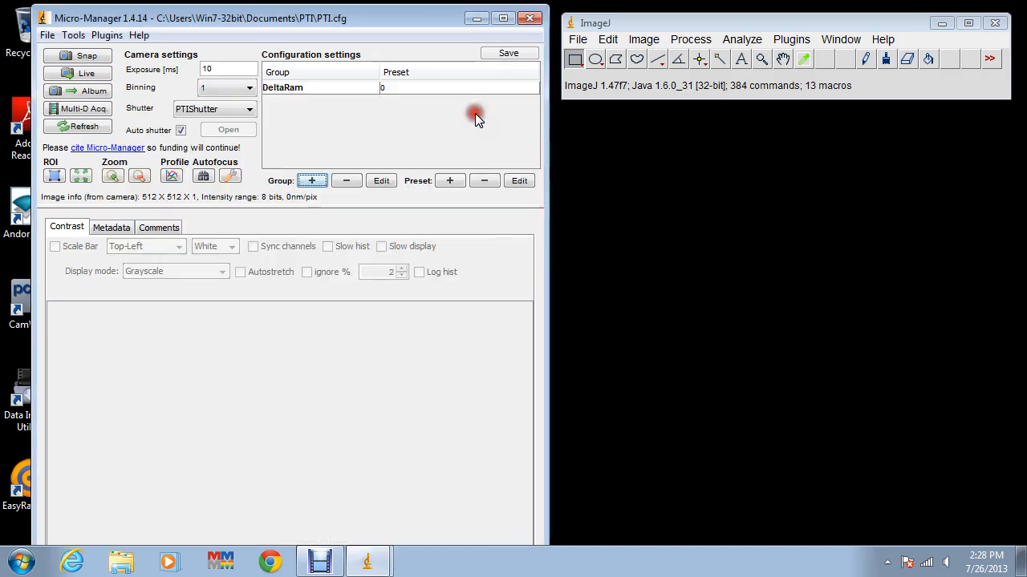
# - Edit the DeltaRam group's existing preset, naming it FITC with a PTIShutter-Wavelength value of 488
pyautogui.click(294, 88)
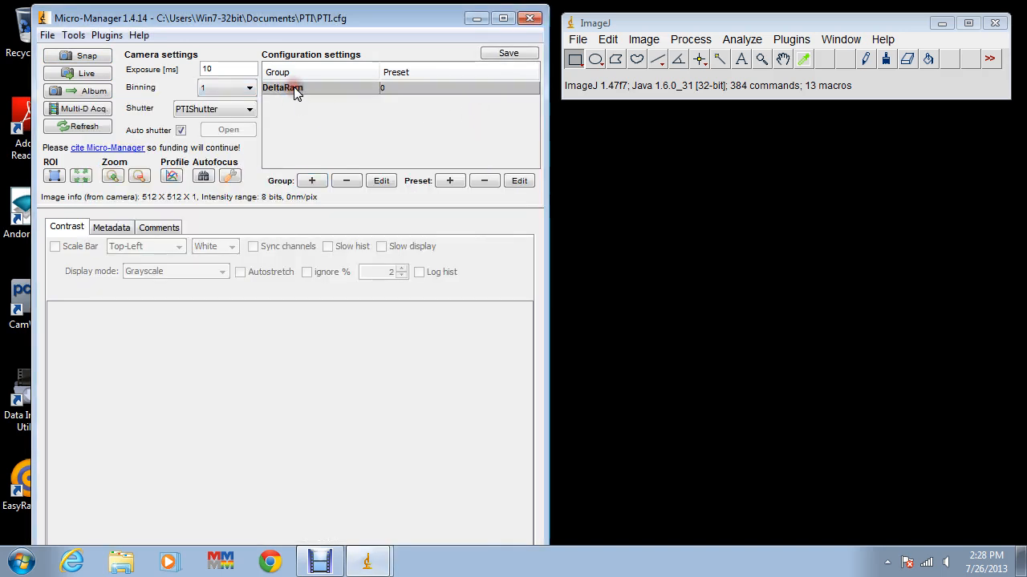
pyautogui.click(520, 181)
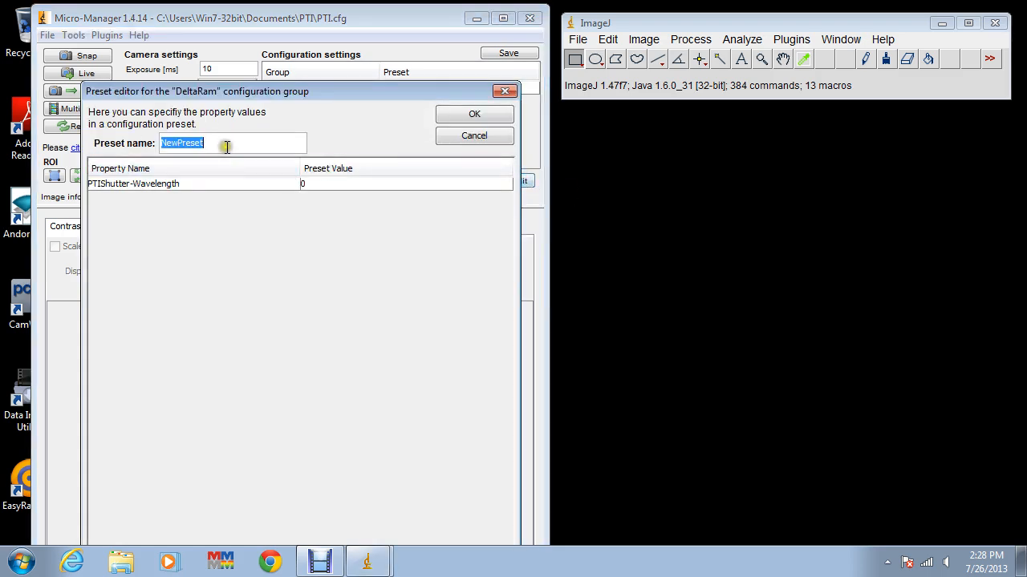
pyautogui.write('FITC')
pyautogui.click(310, 184)
pyautogui.click(289, 186)
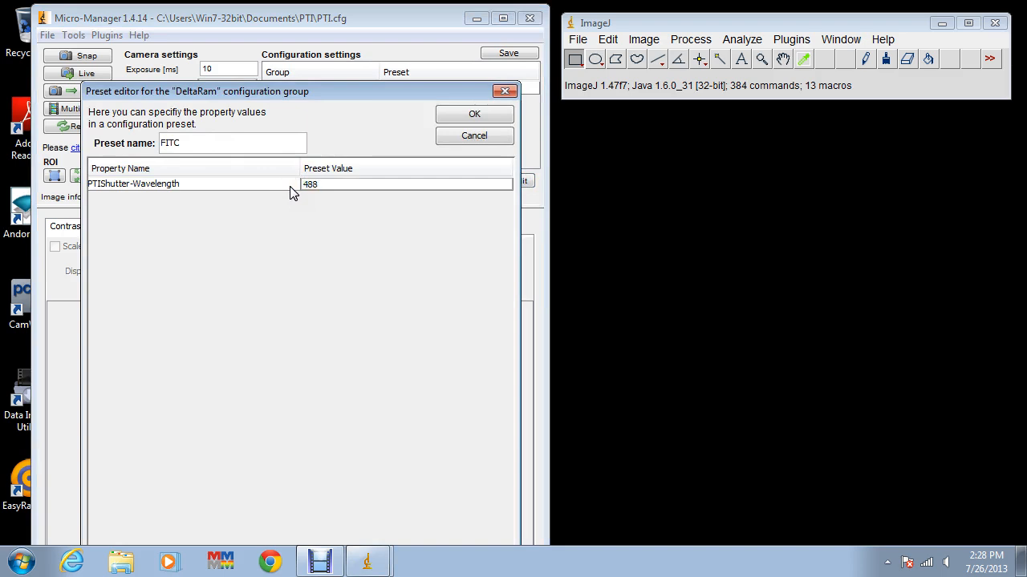
pyautogui.write('488')
pyautogui.click(288, 187)
pyautogui.click(162, 206)
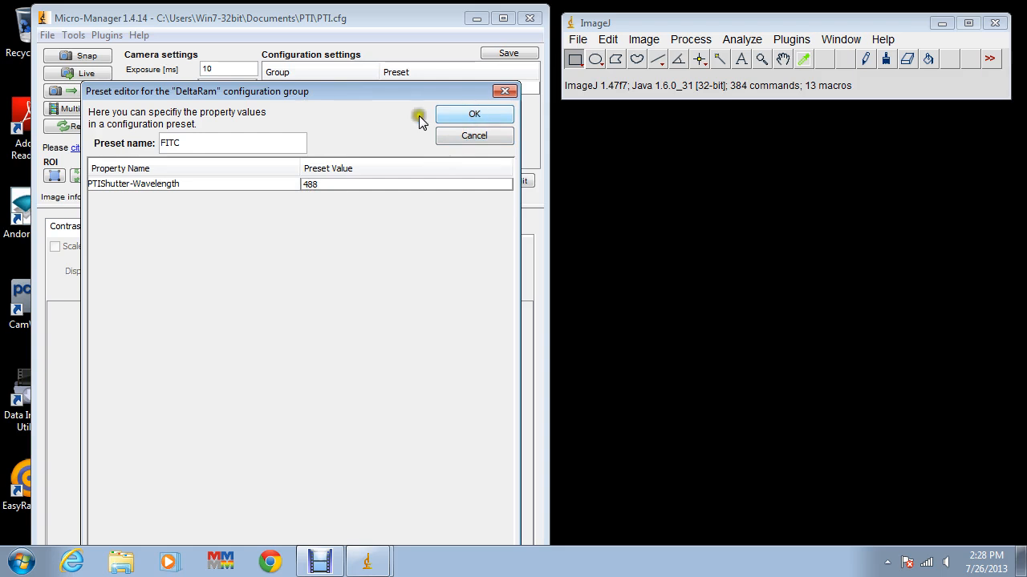
pyautogui.click(472, 114)
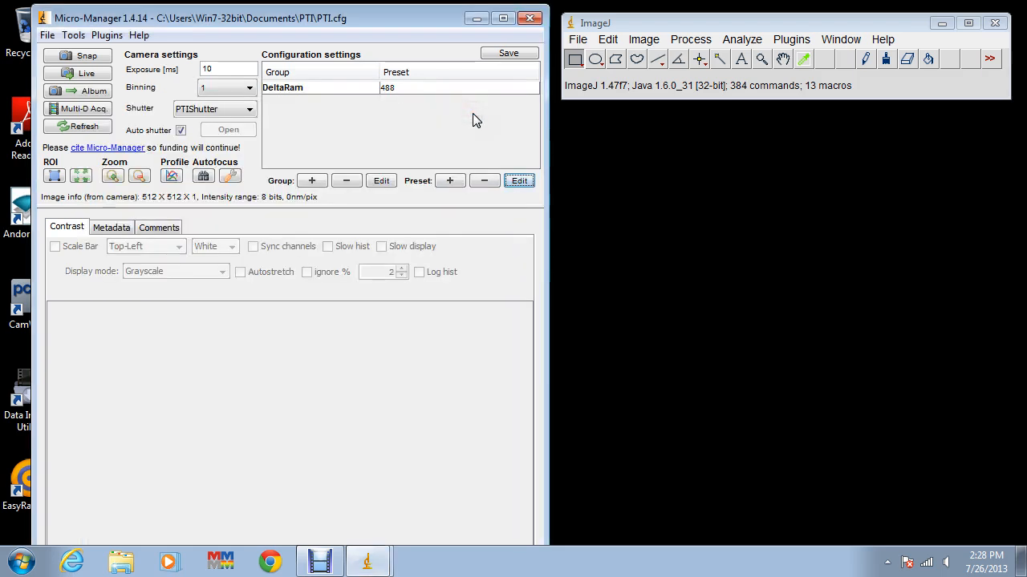
pyautogui.click(353, 16)
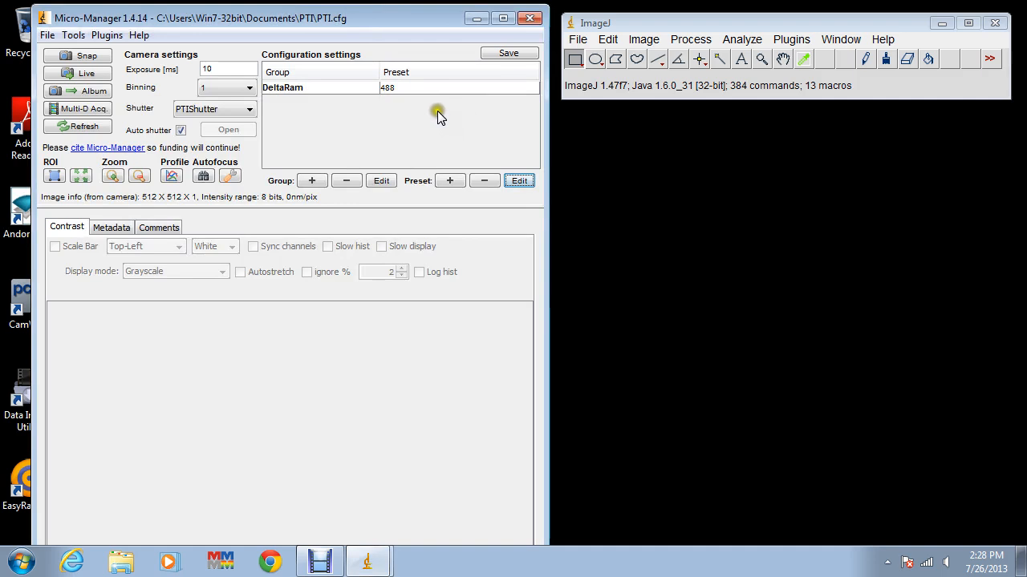
# - Add a second preset named PI to the DeltaRam group with a PTIShutter-Wavelength value of 545
pyautogui.click(325, 87)
pyautogui.click(450, 180)
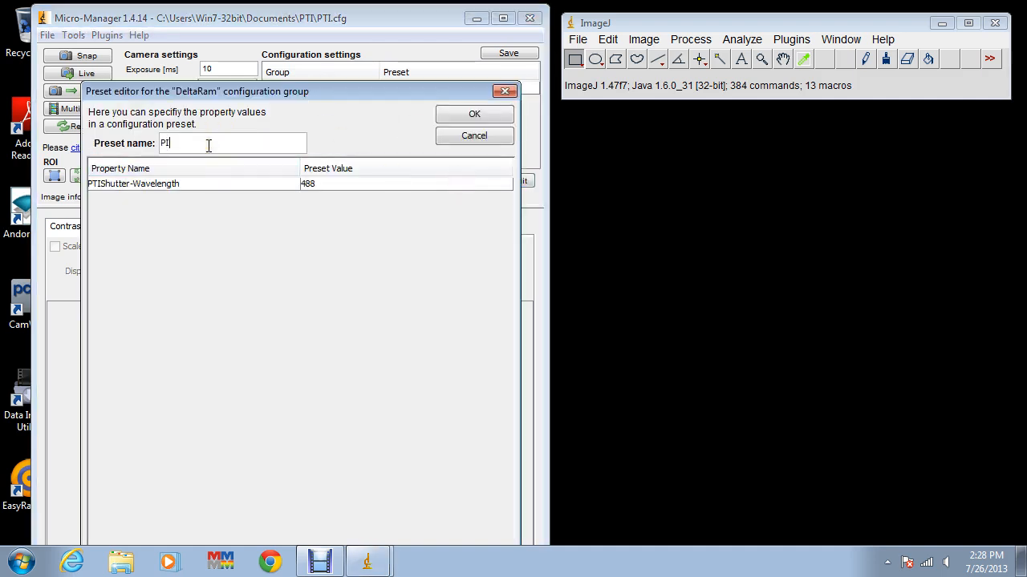
pyautogui.click(320, 184)
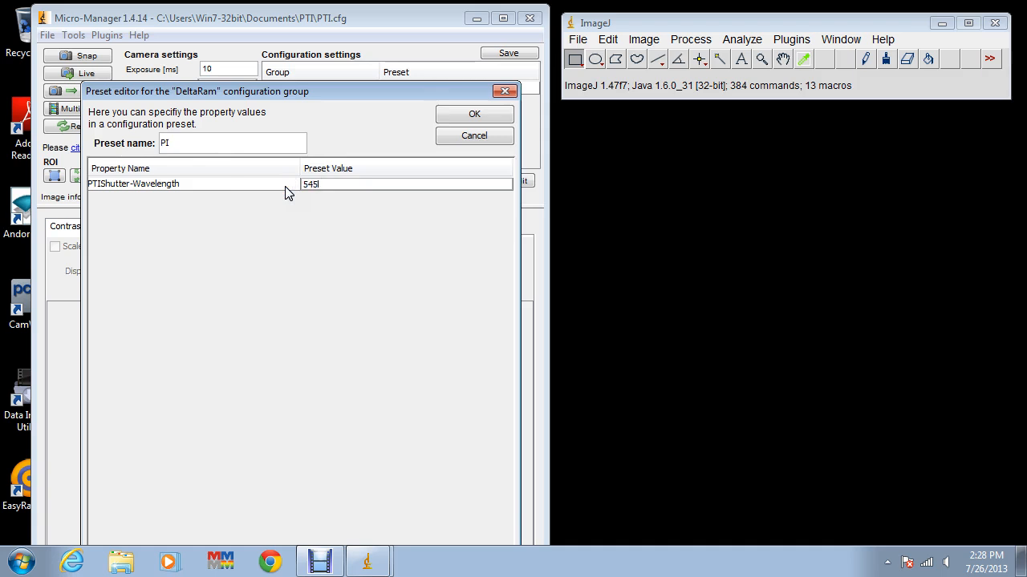
pyautogui.click(196, 194)
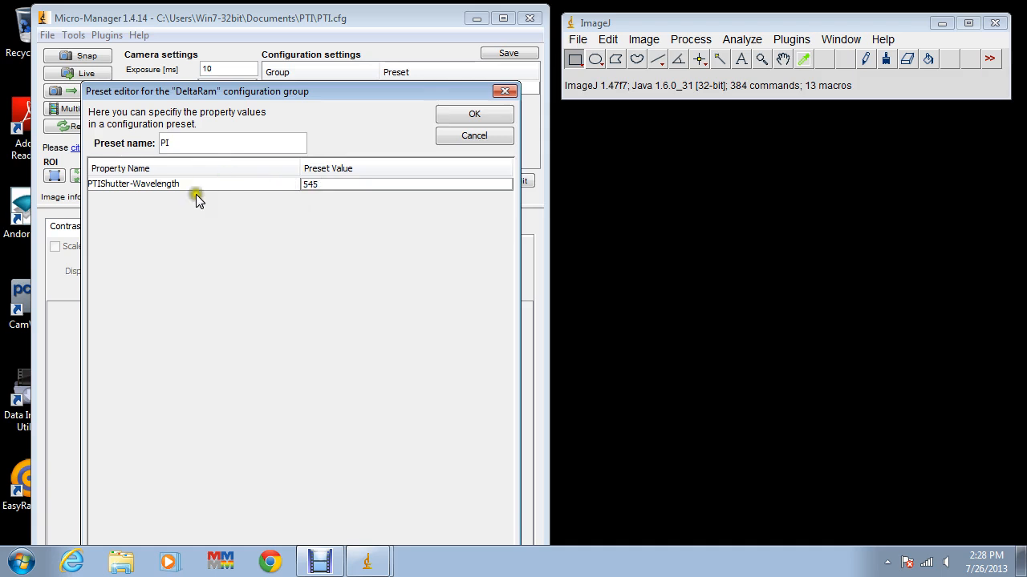
pyautogui.click(475, 115)
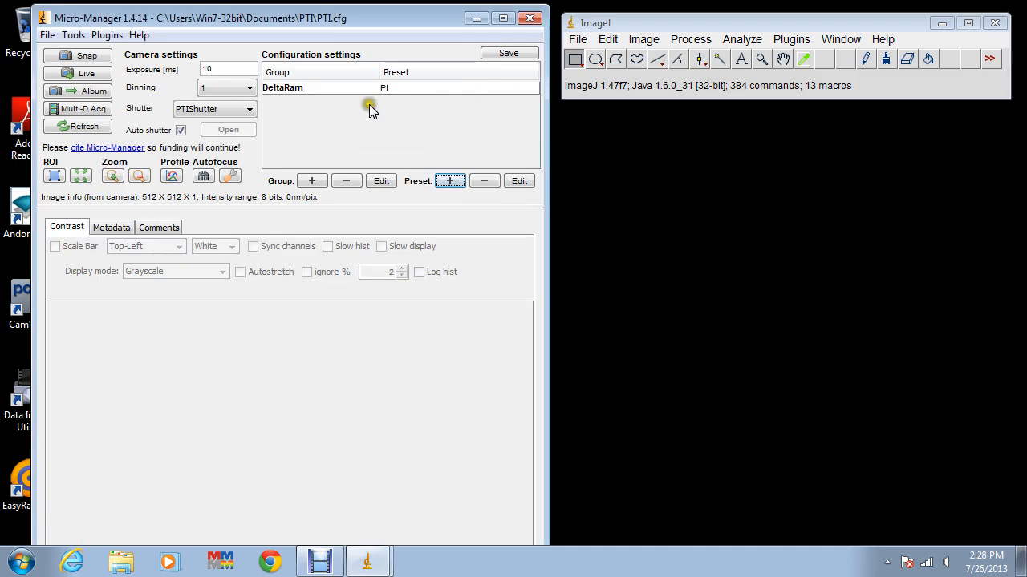
# - Switch the DeltaRam group between its FITC and PI presets, ending on FITC
pyautogui.click(525, 91)
pyautogui.click(398, 101)
pyautogui.click(531, 90)
pyautogui.click(502, 114)
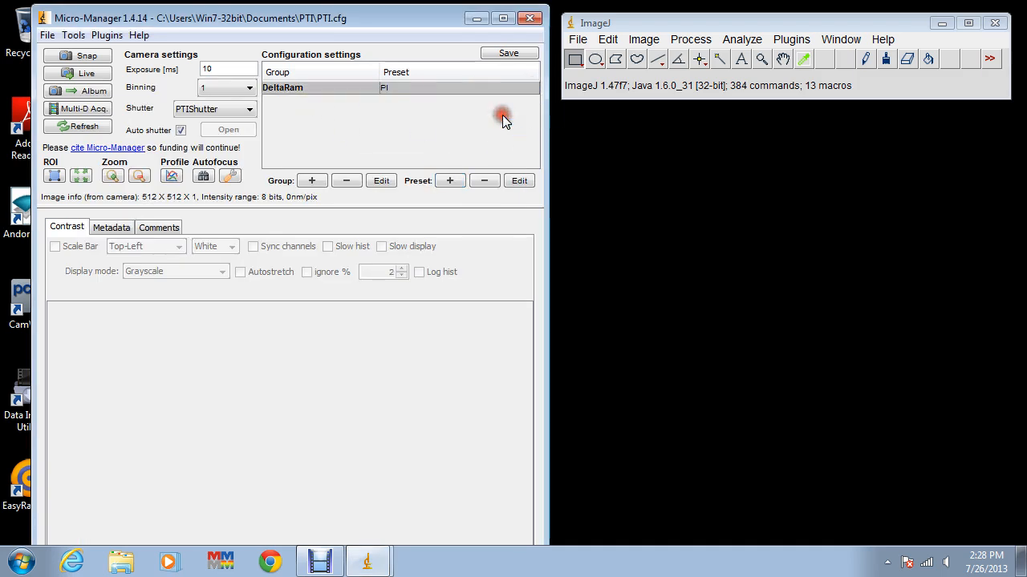
pyautogui.click(529, 90)
pyautogui.click(514, 100)
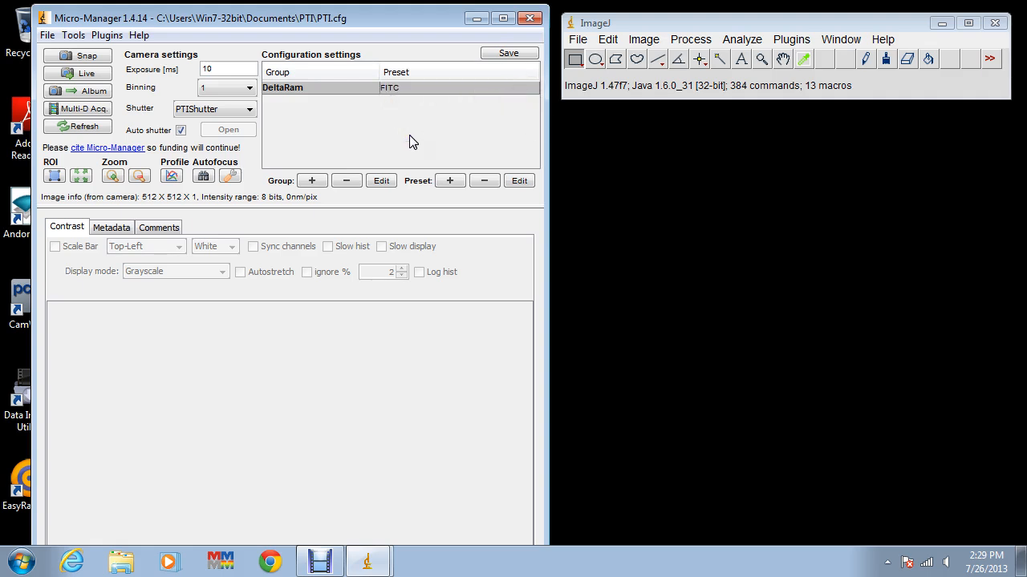
pyautogui.moveTo(359, 24); pyautogui.dragTo(365, 21)
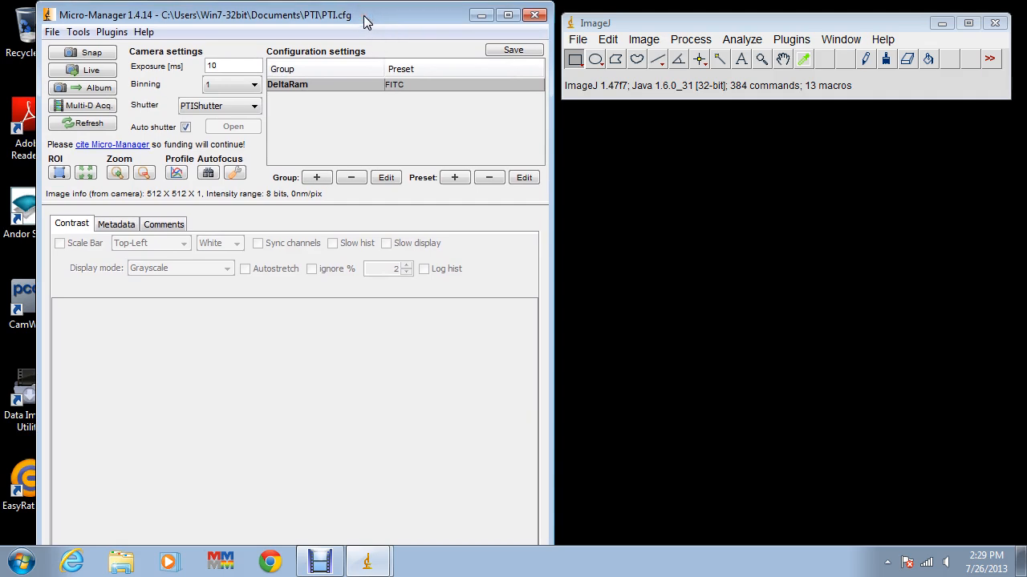
# - Set up a multi-dimensional acquisition with the DeltaRam channel group and add the FITC and PI channels
pyautogui.click(76, 33)
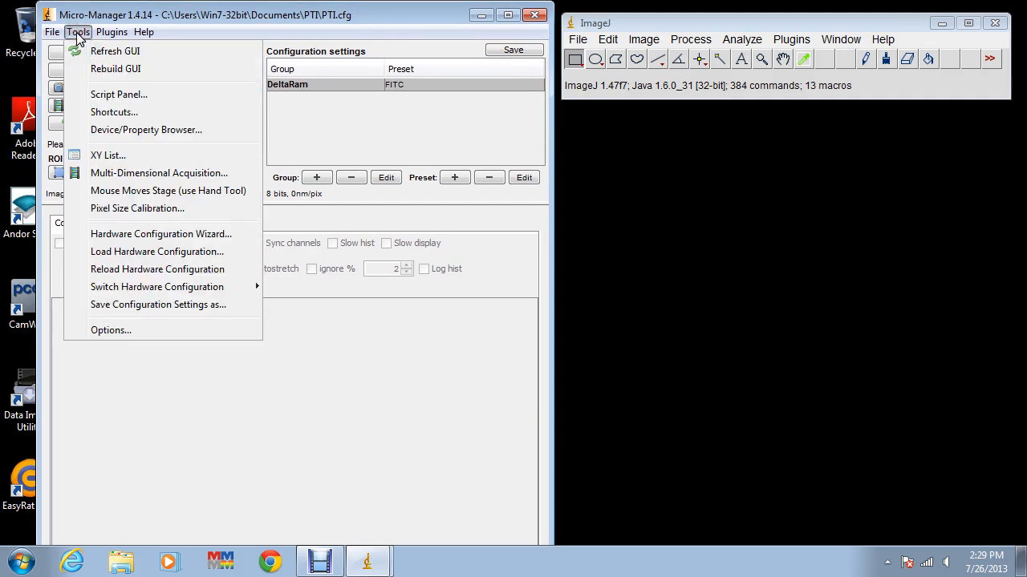
pyautogui.click(120, 173)
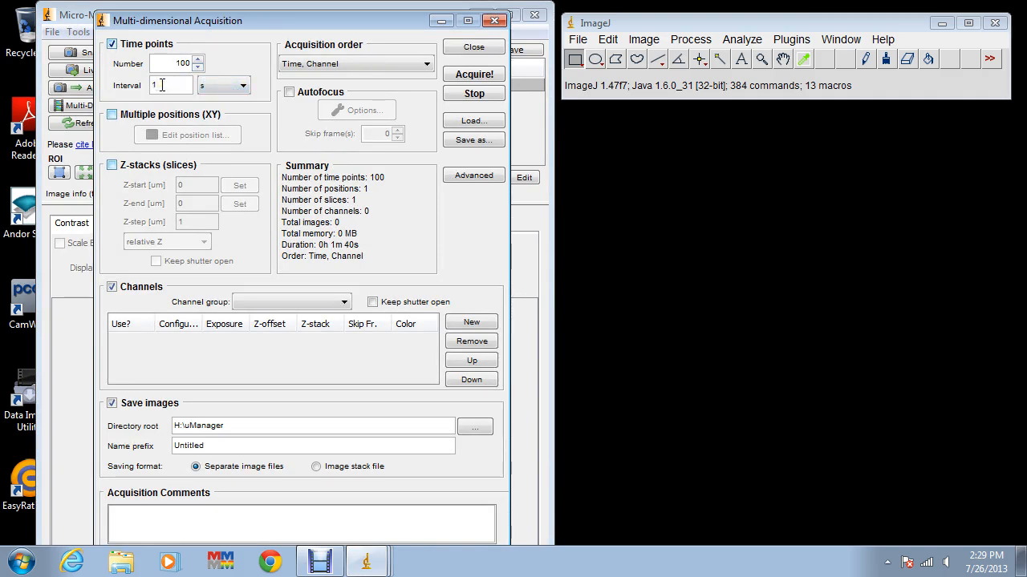
pyautogui.click(287, 303)
pyautogui.click(264, 333)
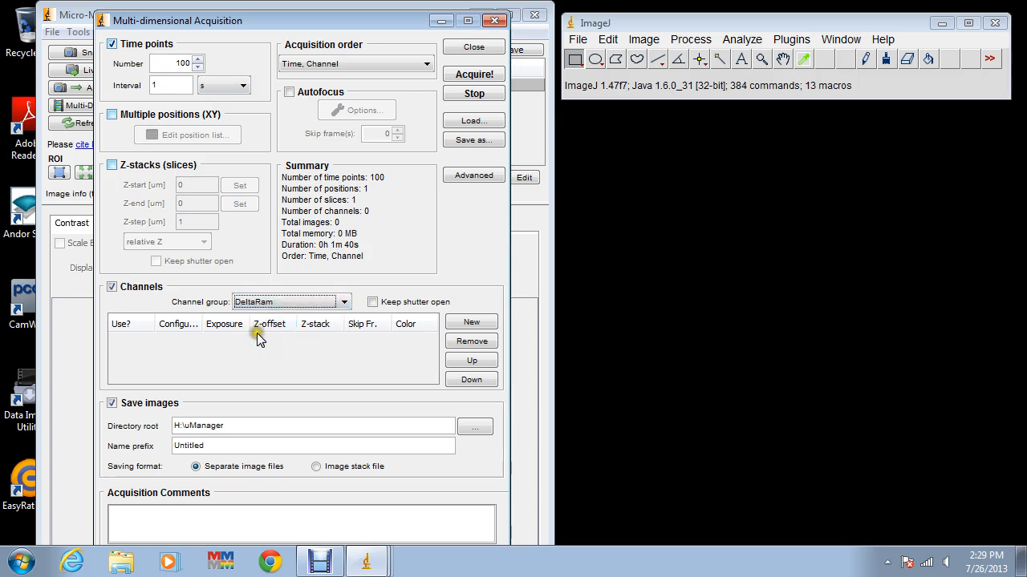
pyautogui.click(472, 322)
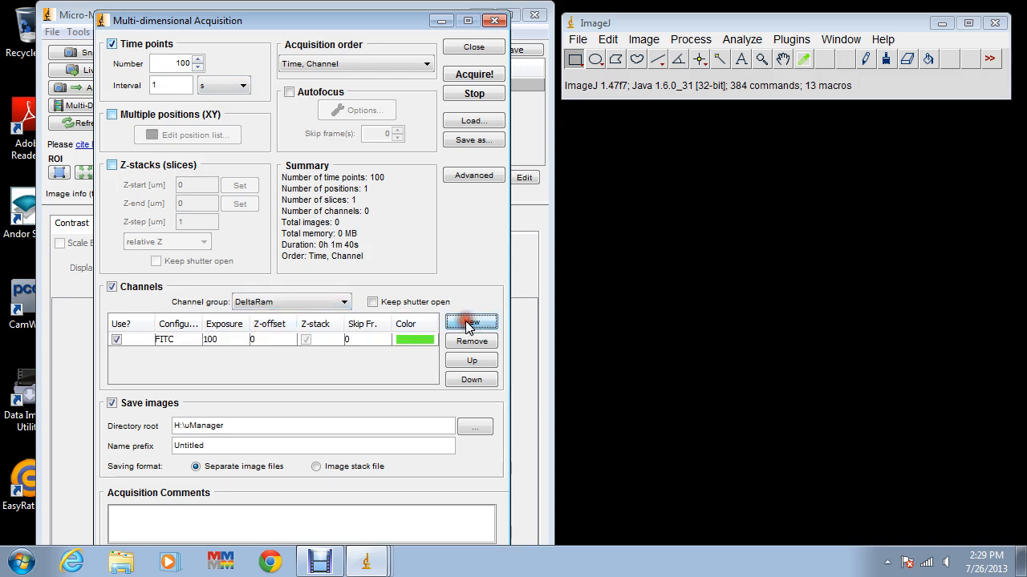
pyautogui.doubleClick(233, 341)
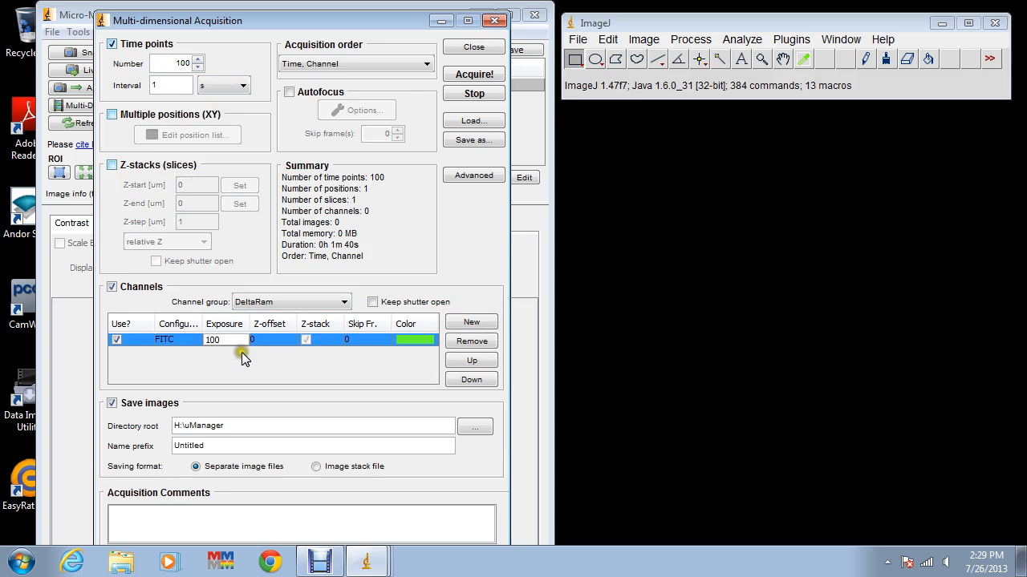
pyautogui.click(472, 321)
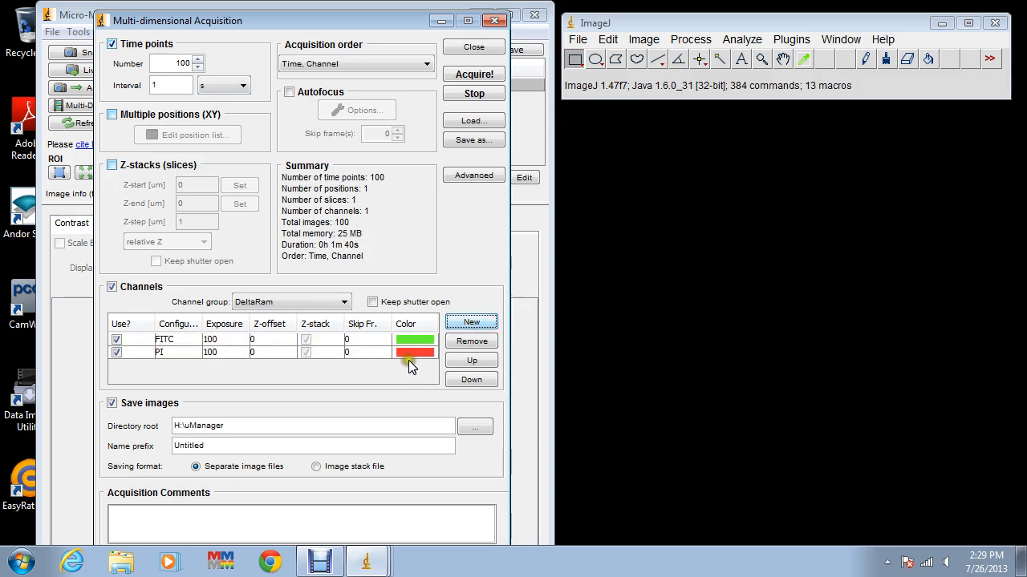
# - Run the two-channel acquisition, move its image window clear of the acquisition settings, and abort the run
pyautogui.click(472, 78)
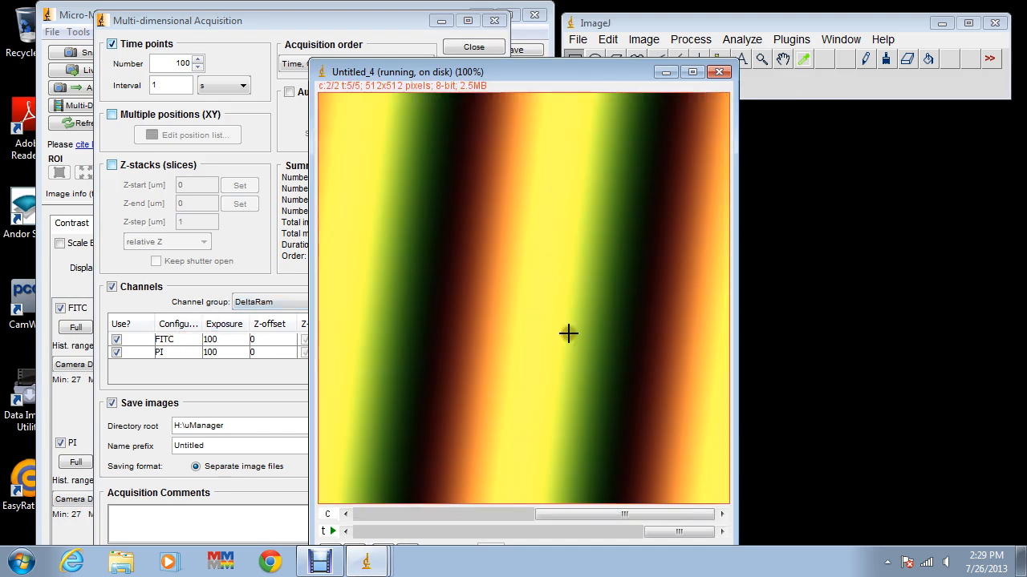
pyautogui.moveTo(495, 68); pyautogui.dragTo(715, 64)
pyautogui.click(474, 93)
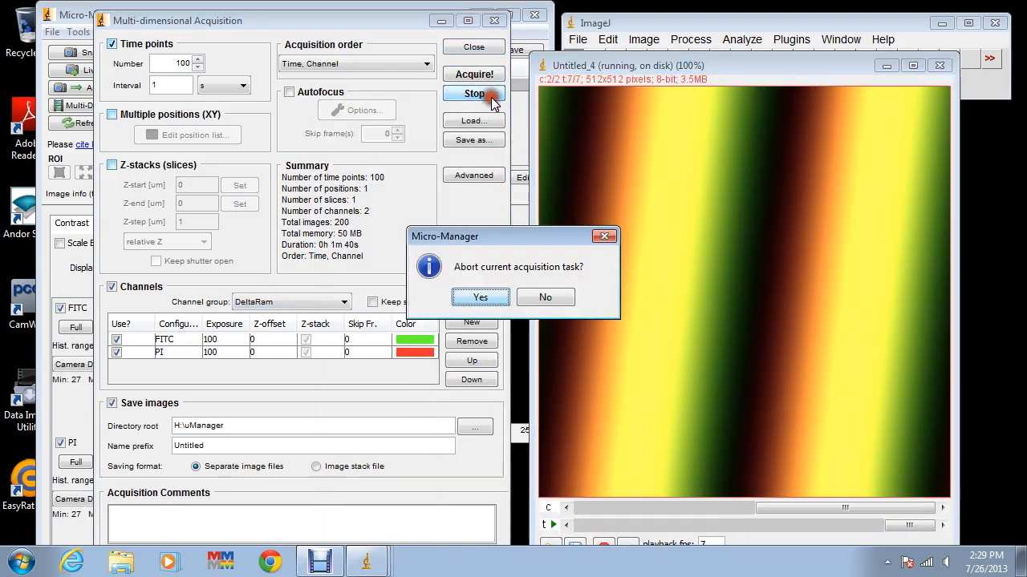
pyautogui.click(489, 298)
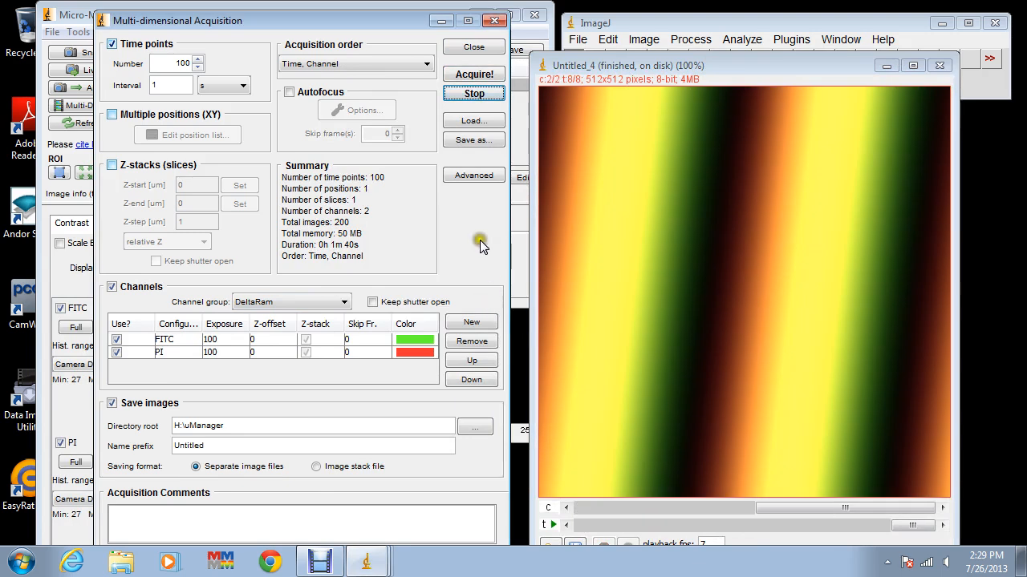
# - Exclude the PI channel, run the acquisition with FITC only, and abort it after a few frames
pyautogui.click(117, 353)
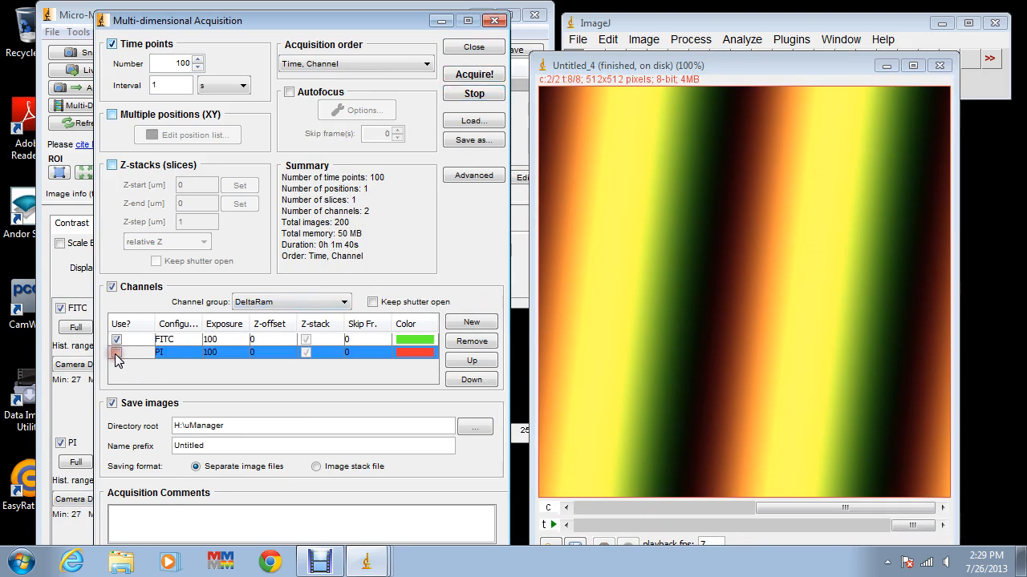
pyautogui.click(471, 73)
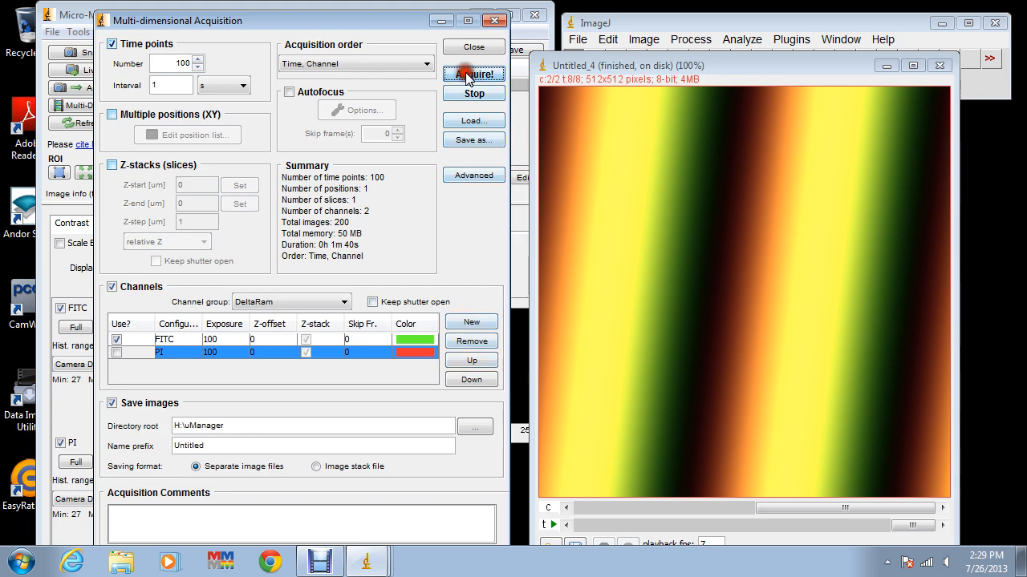
pyautogui.moveTo(495, 91); pyautogui.dragTo(706, 39)
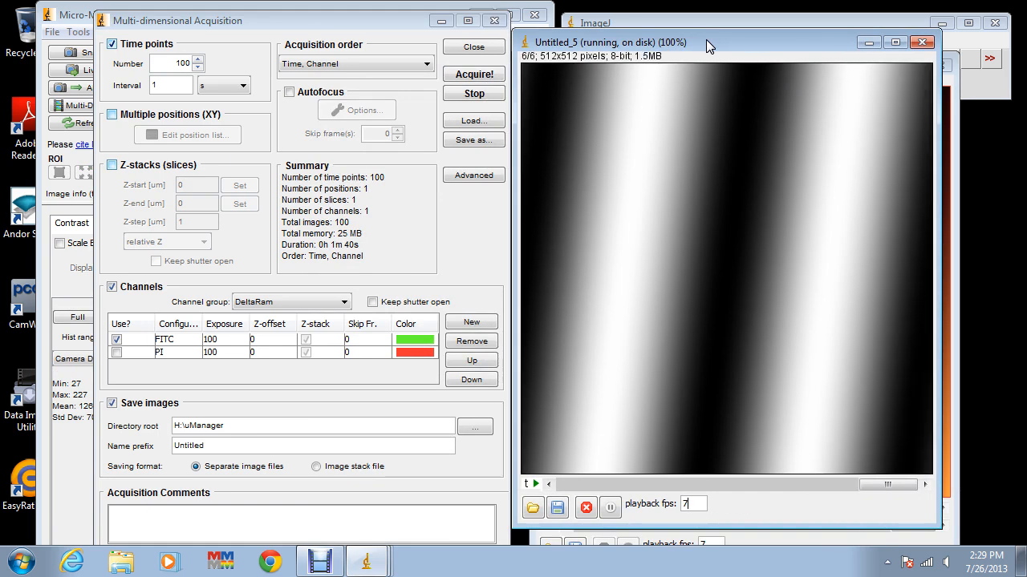
pyautogui.click(474, 94)
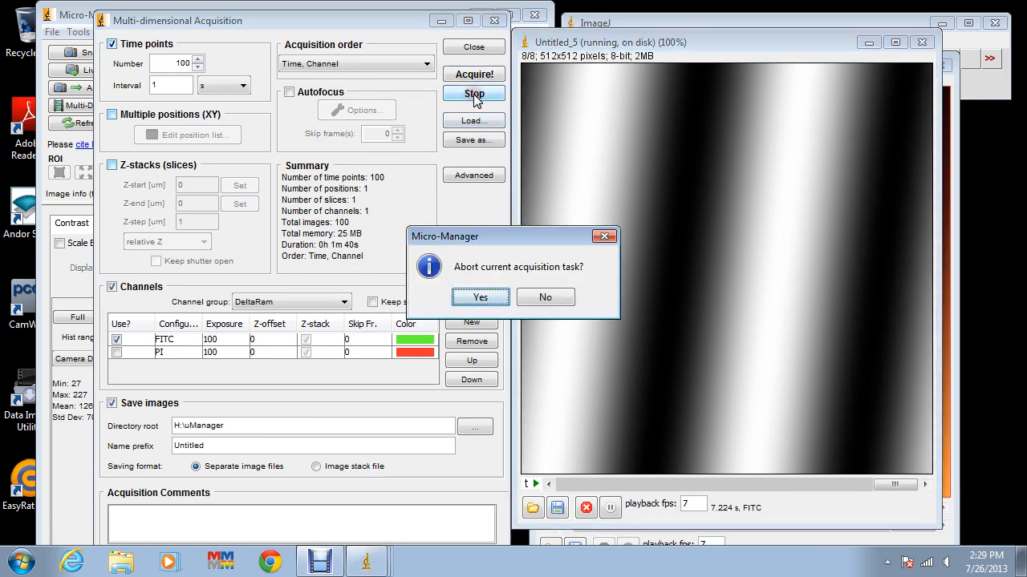
pyautogui.click(483, 359)
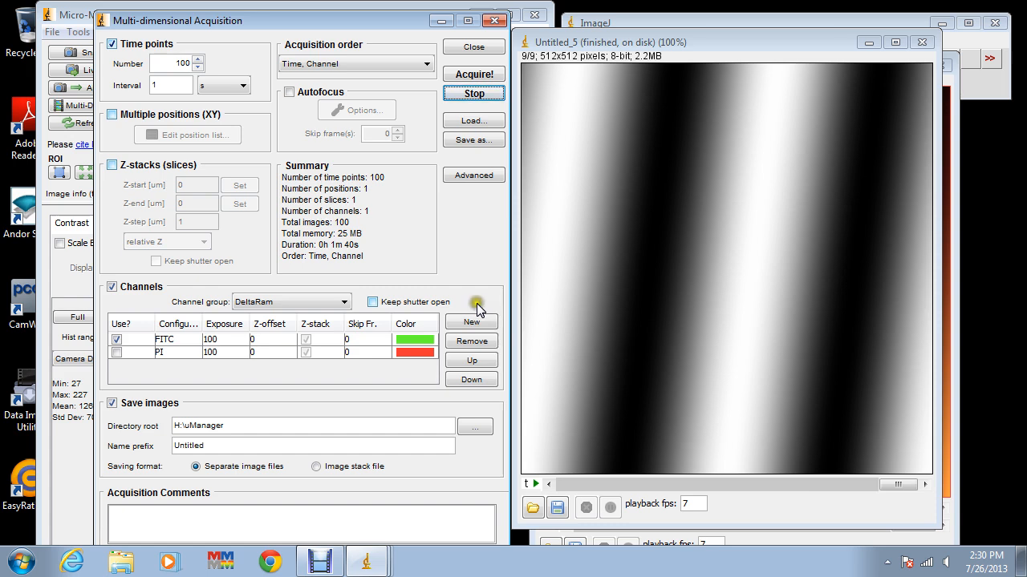
pyautogui.click(886, 561)
pyautogui.click(886, 493)
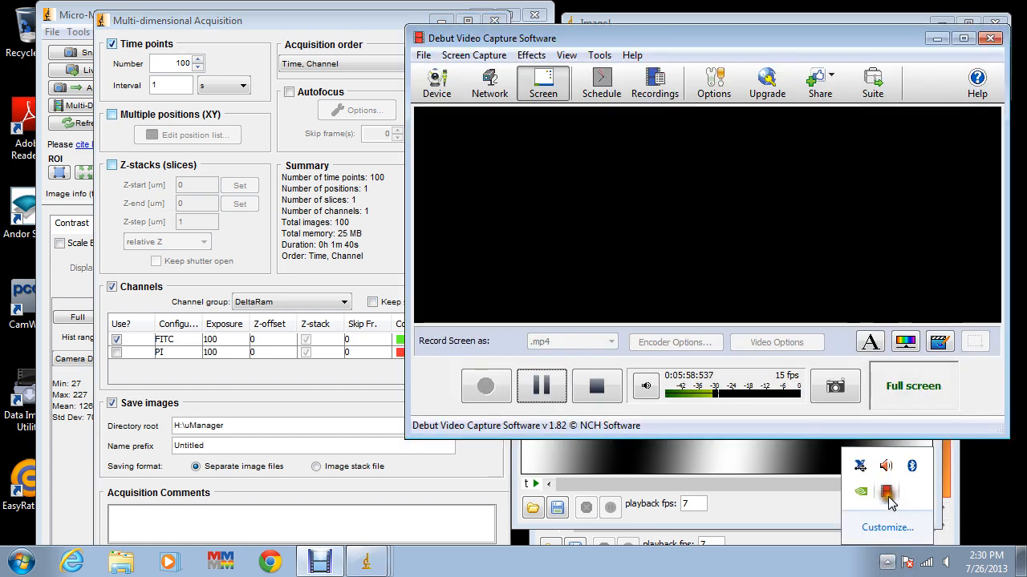